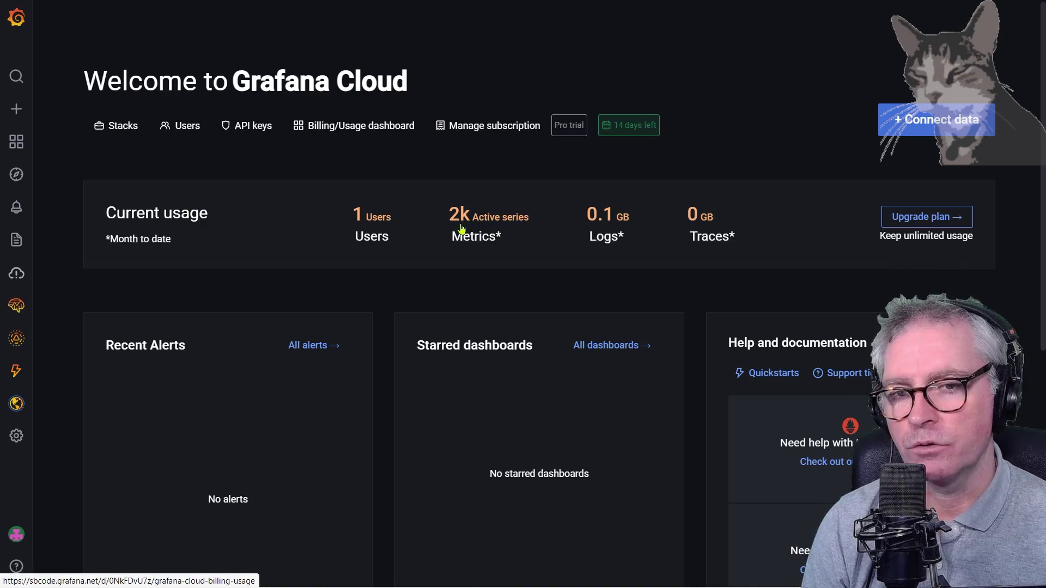
Leave the Grafana Cloud Current usage panel for the SBCODE Grafana Cloud tutorial page
key(alt+Tab)
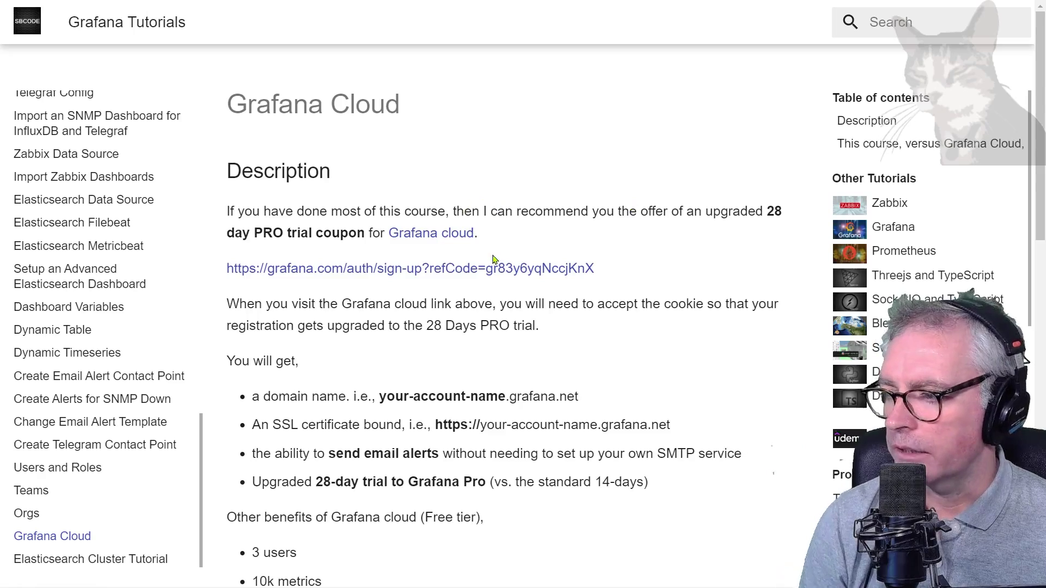
Find the free tier's '10k metrics' limit on the tutorial page, then return to the Grafana Cloud portal
scroll(496, 261, down, 5)
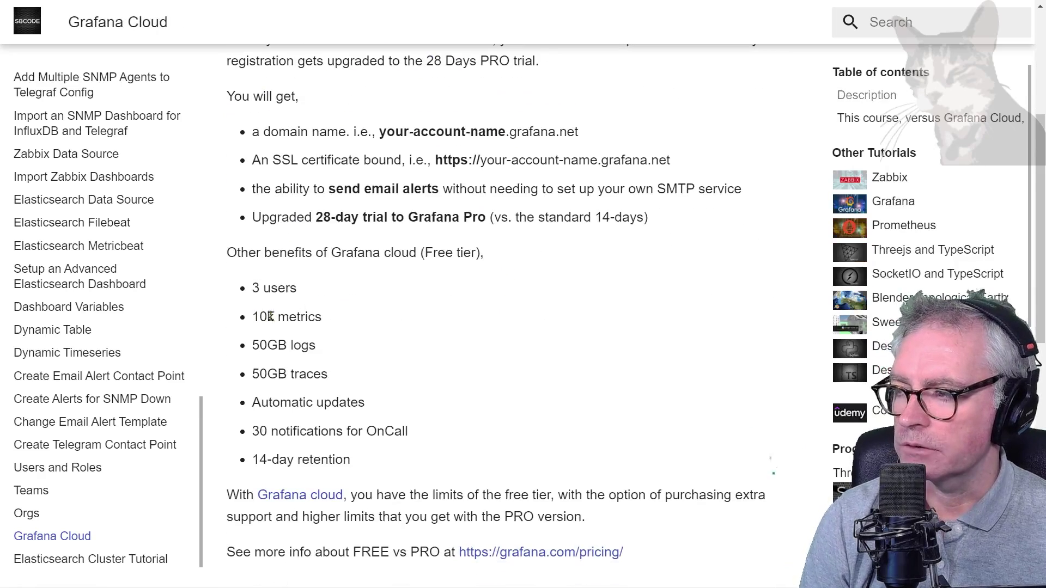
drag(254, 316, 564, 312)
click(564, 313)
key(alt+Tab)
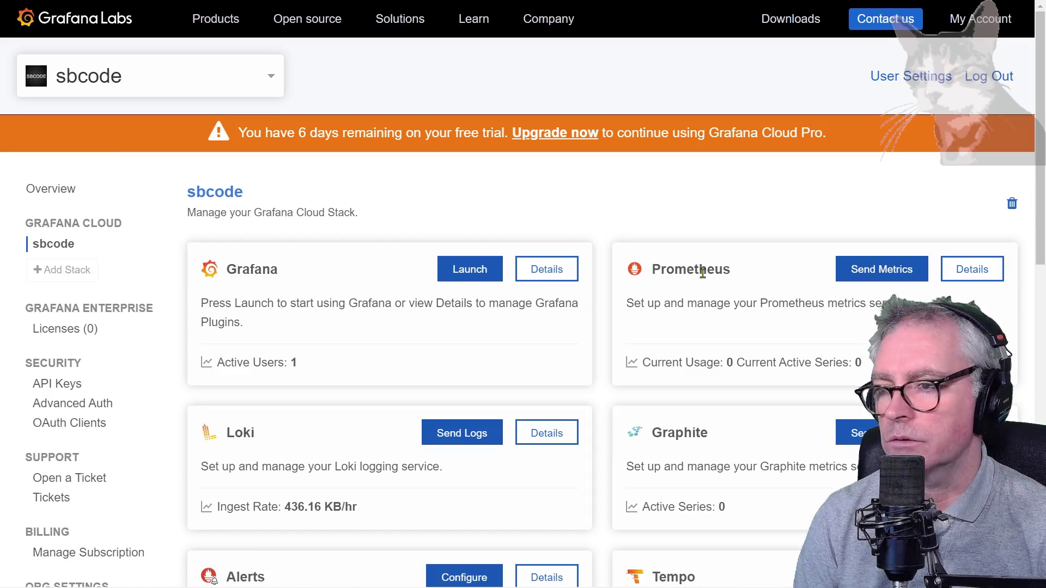
Open the sbcode-prom Prometheus details and scroll down to the Remote Write Endpoint URL
click(989, 279)
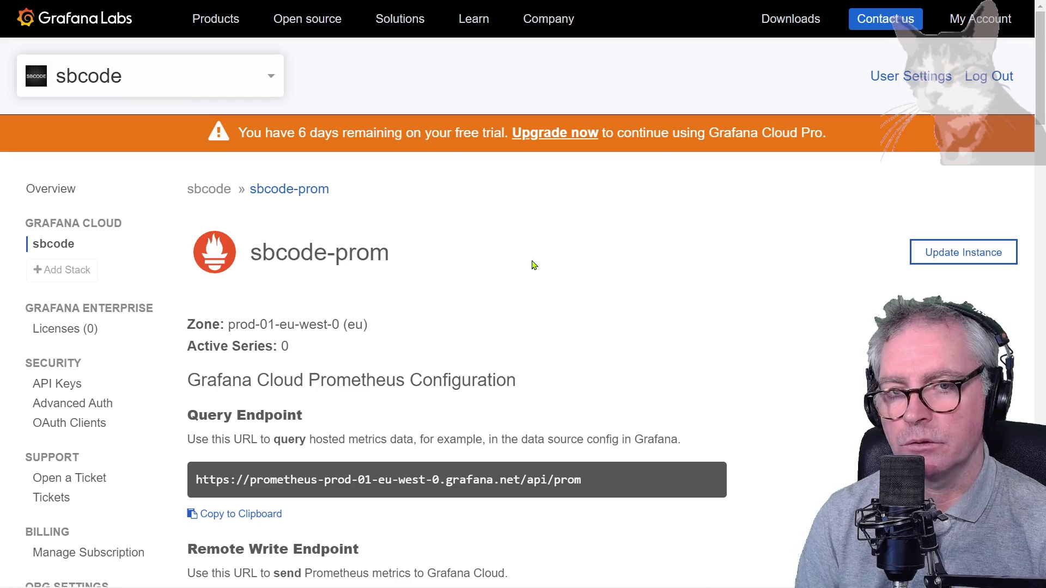
scroll(521, 227, down, 2)
scroll(522, 225, down, 2)
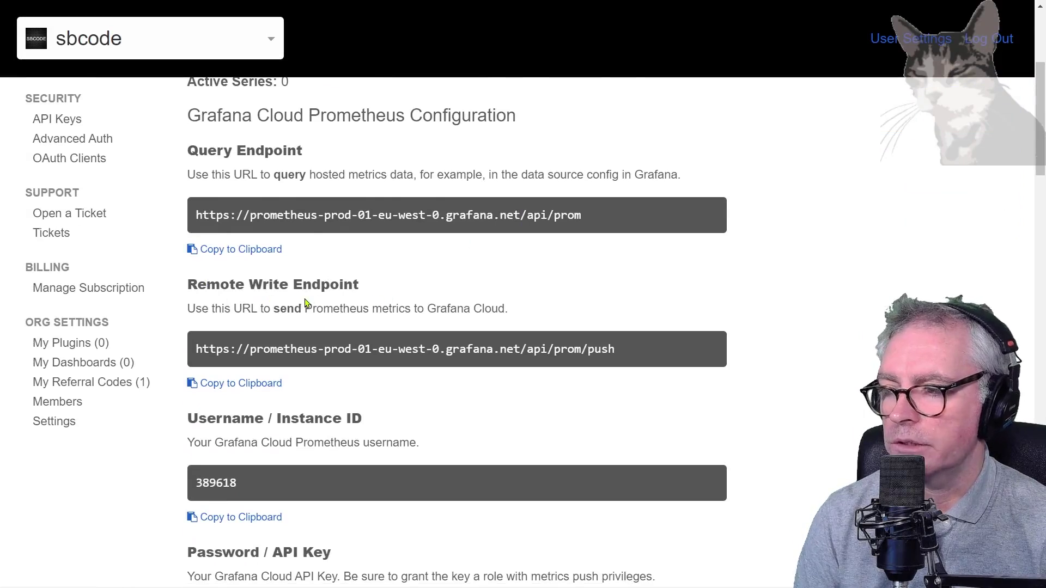
drag(625, 352, 250, 349)
click(354, 346)
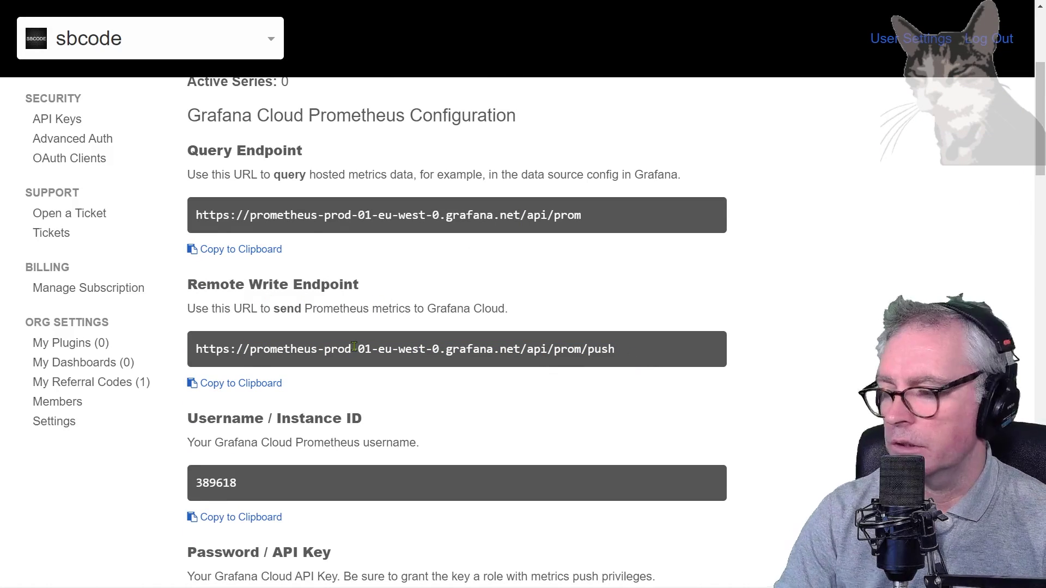
In the draw.io diagram, inspect the Prometheus Service, Node Exporter and Prometheus Data Source boxes
key(alt+Tab)
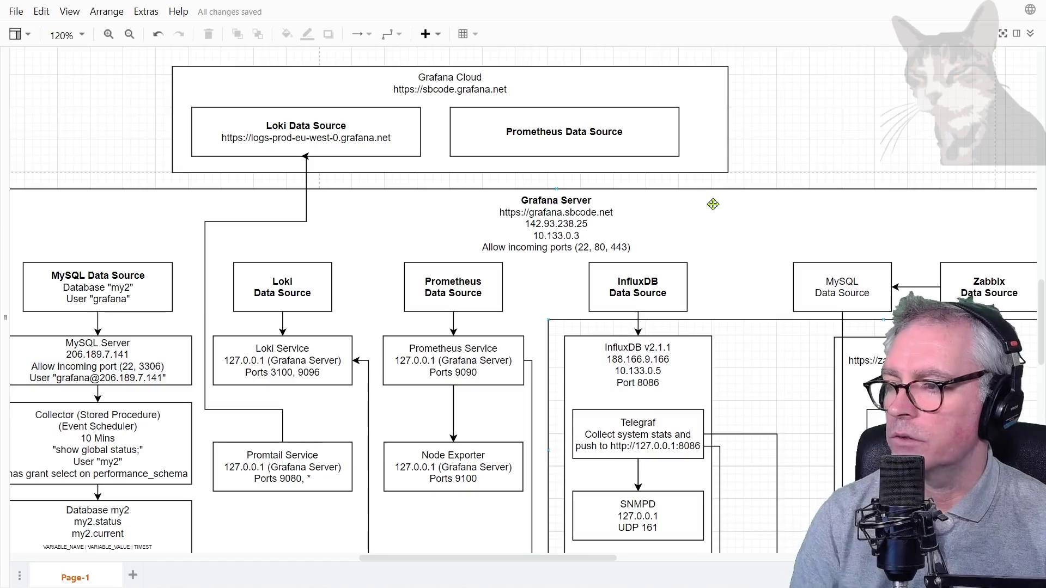
click(458, 348)
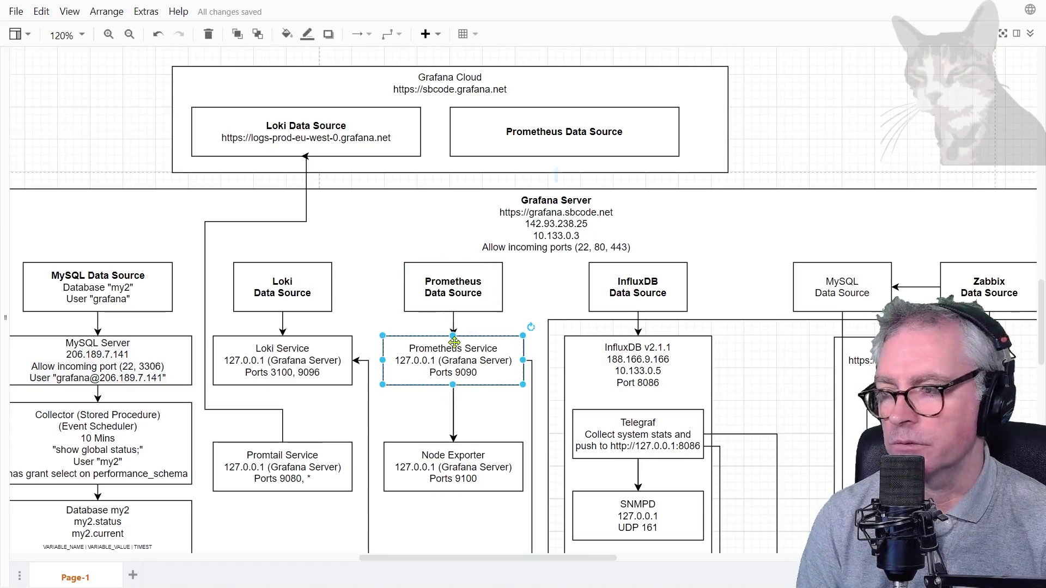
click(432, 464)
scroll(447, 452, down, 3)
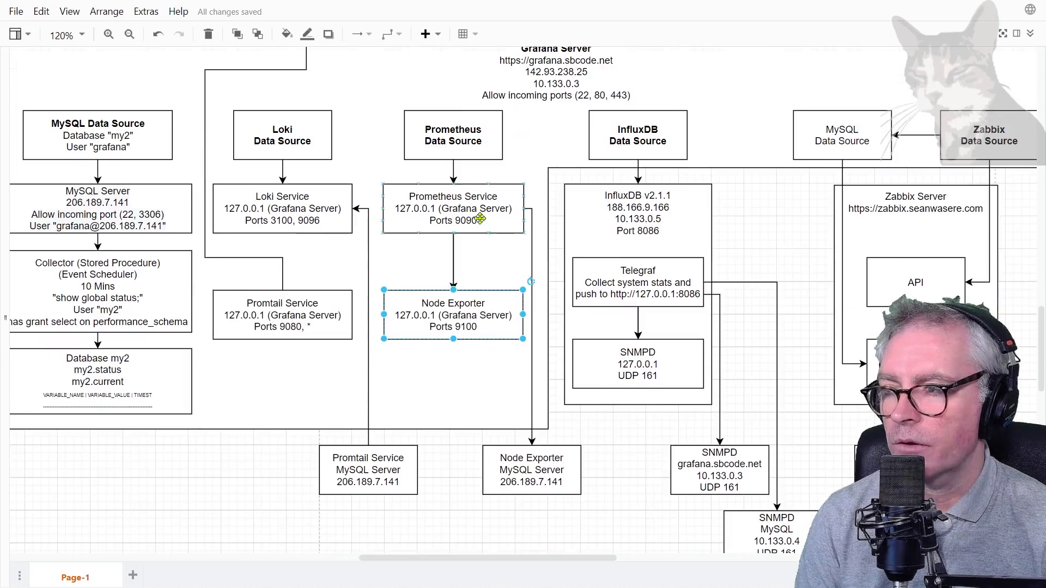
click(535, 479)
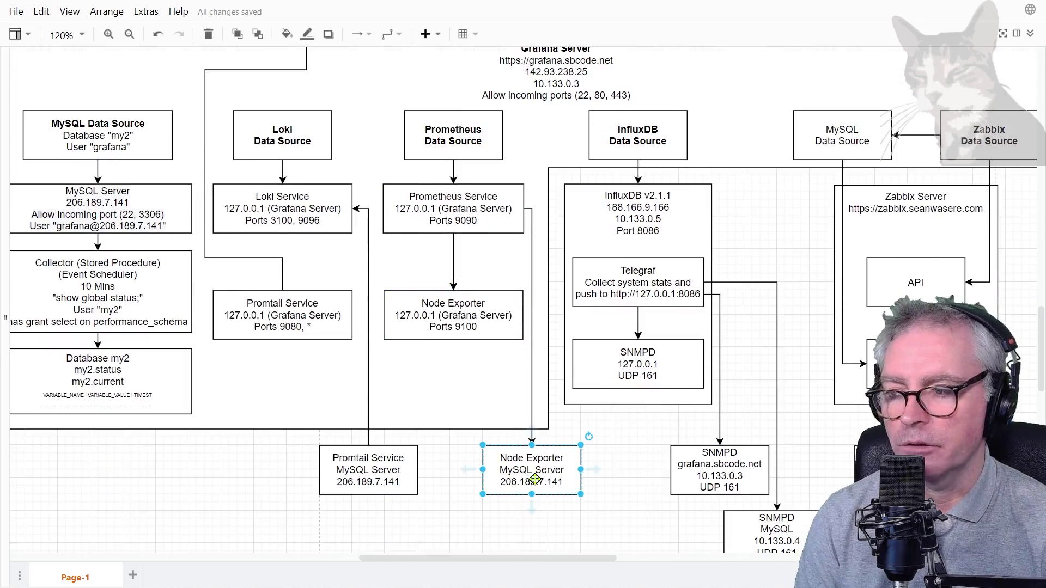
click(458, 207)
scroll(457, 361, up, 3)
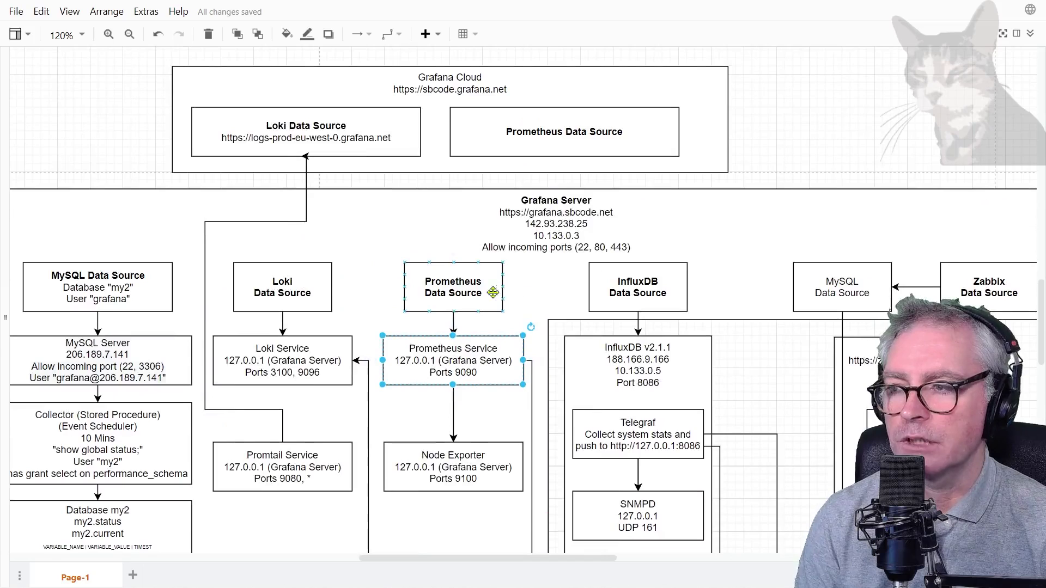
click(453, 293)
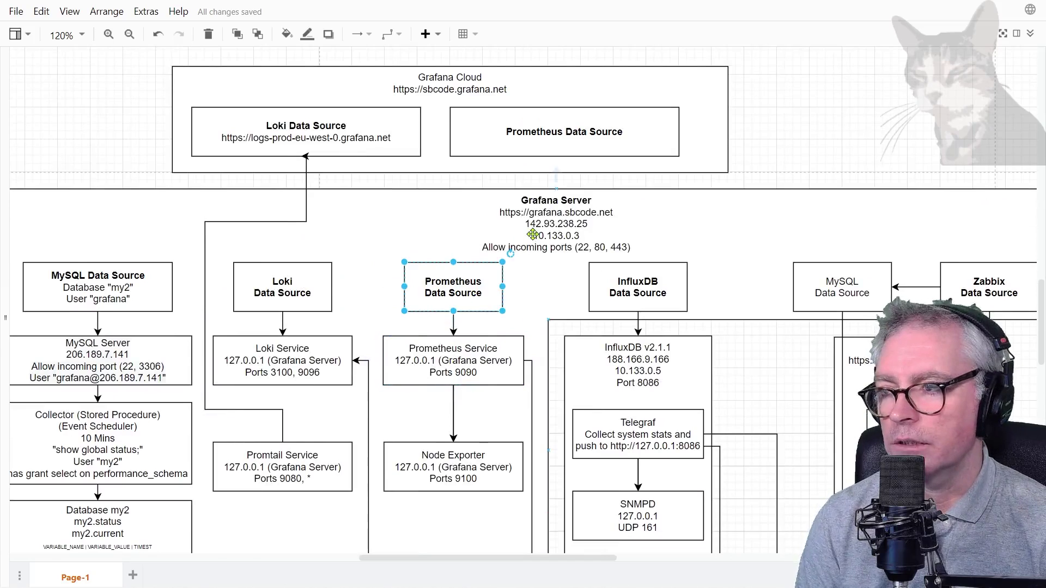
click(460, 360)
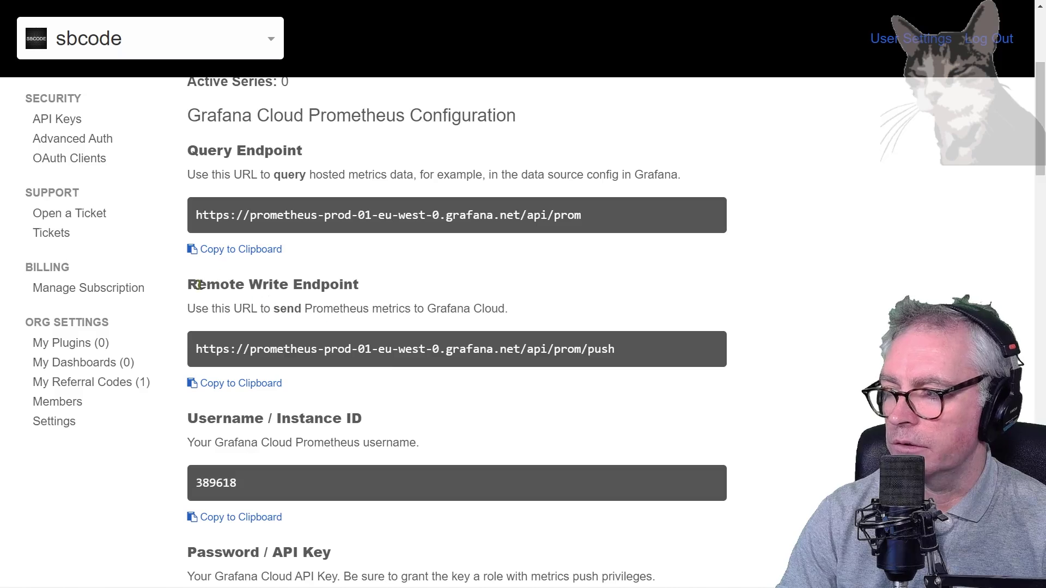
Select the Remote Write Endpoint text, then the diagram's Prometheus Data Source box in Grafana Cloud
drag(359, 284, 216, 290)
drag(216, 291, 188, 287)
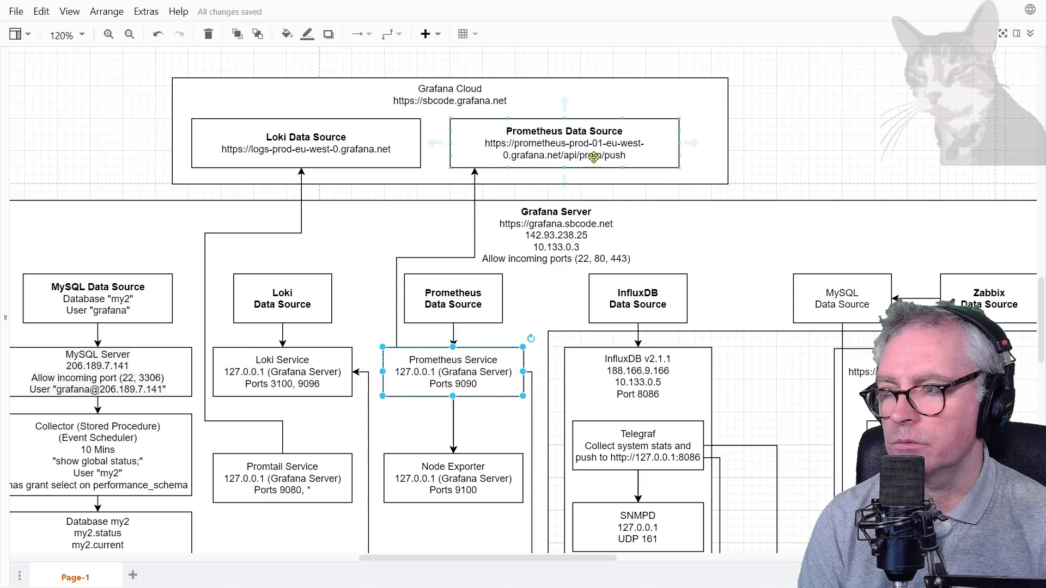
click(577, 156)
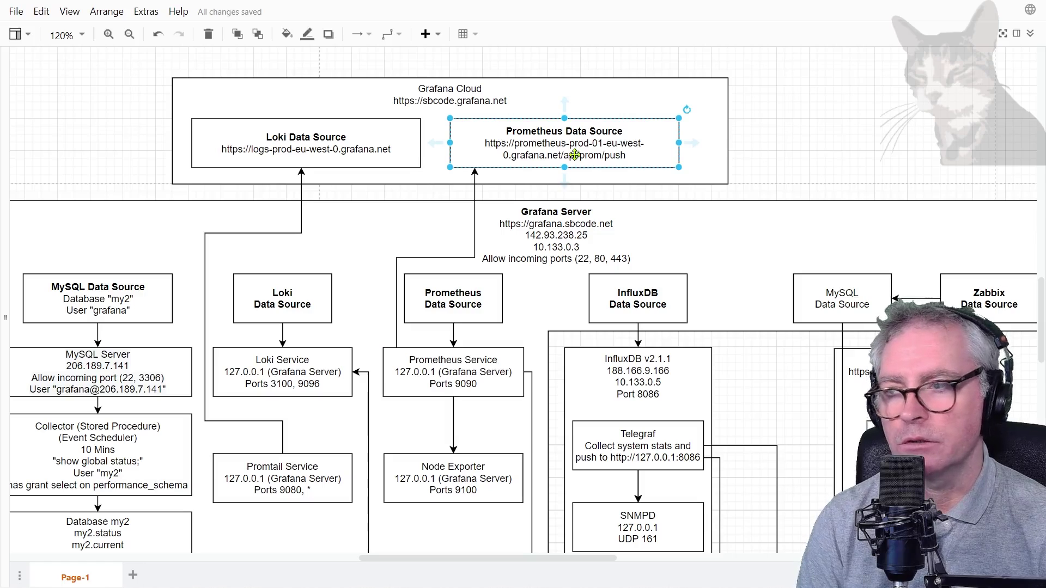
click(470, 102)
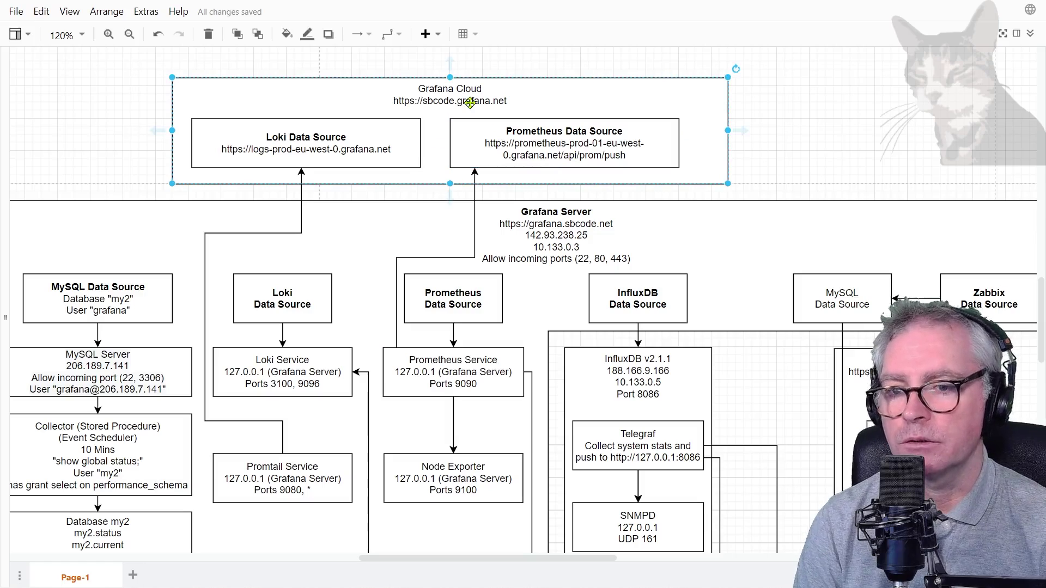
key(alt+Tab)
Create an API key named 'prometheus-publisher' with the MetricsPublisher role and dismiss the notice
scroll(485, 303, down, 3)
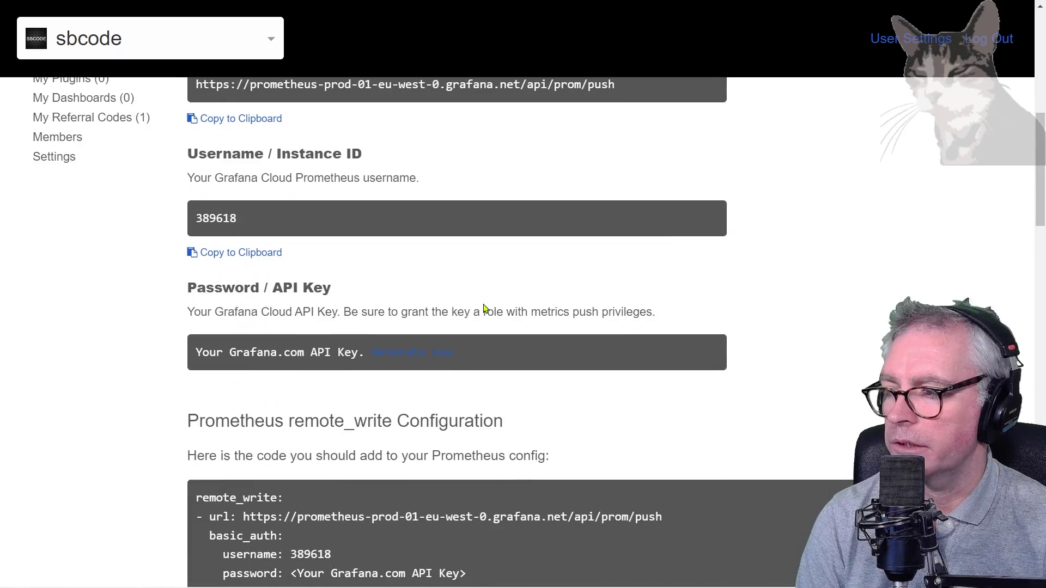
click(410, 355)
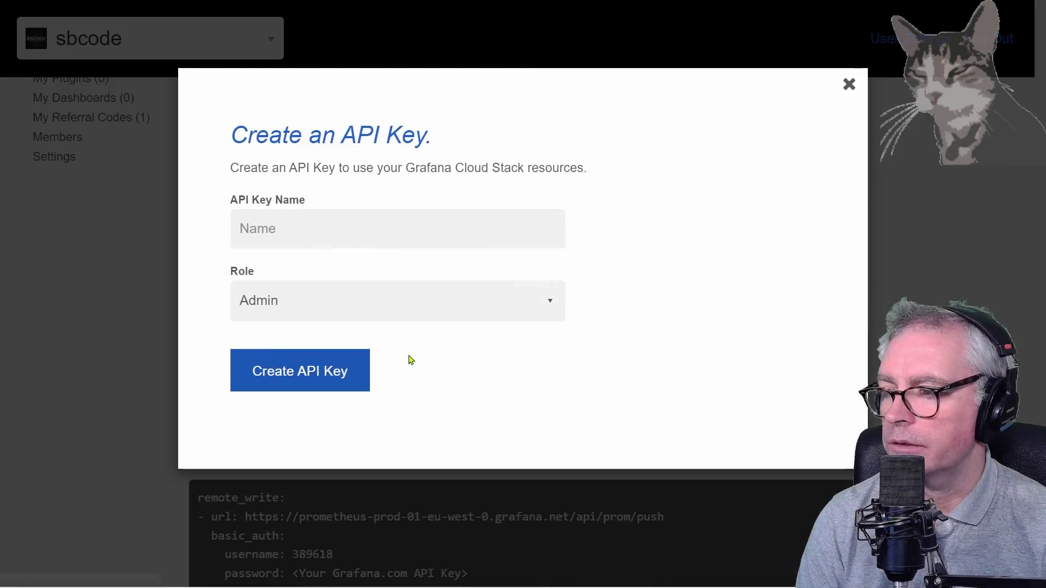
click(327, 234)
text(prometheus publisher)
key(BackSpace)
text(-)
key(Tab)
key(alt+Down)
key(Down)
key(Return)
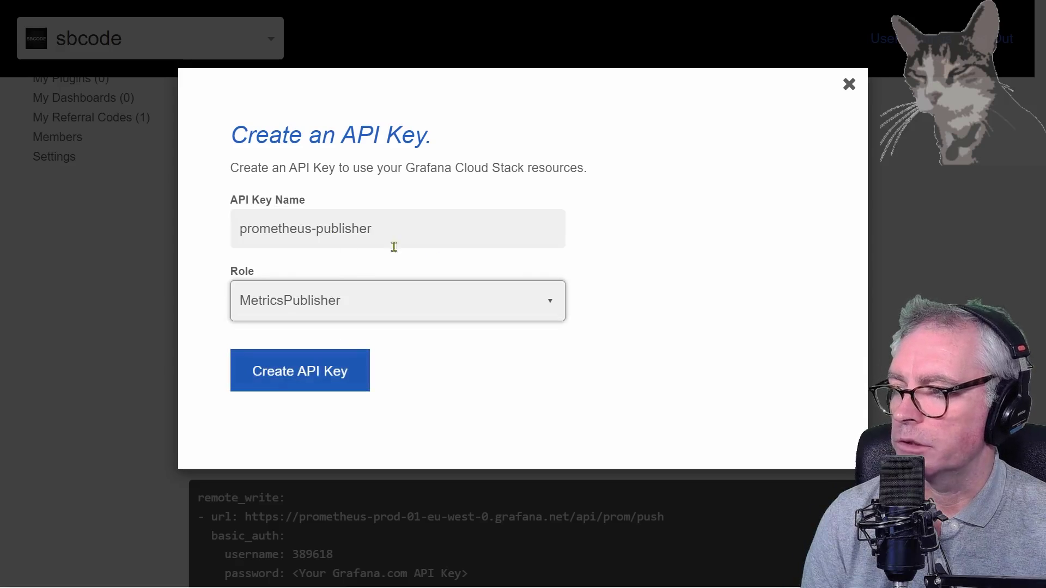
click(300, 371)
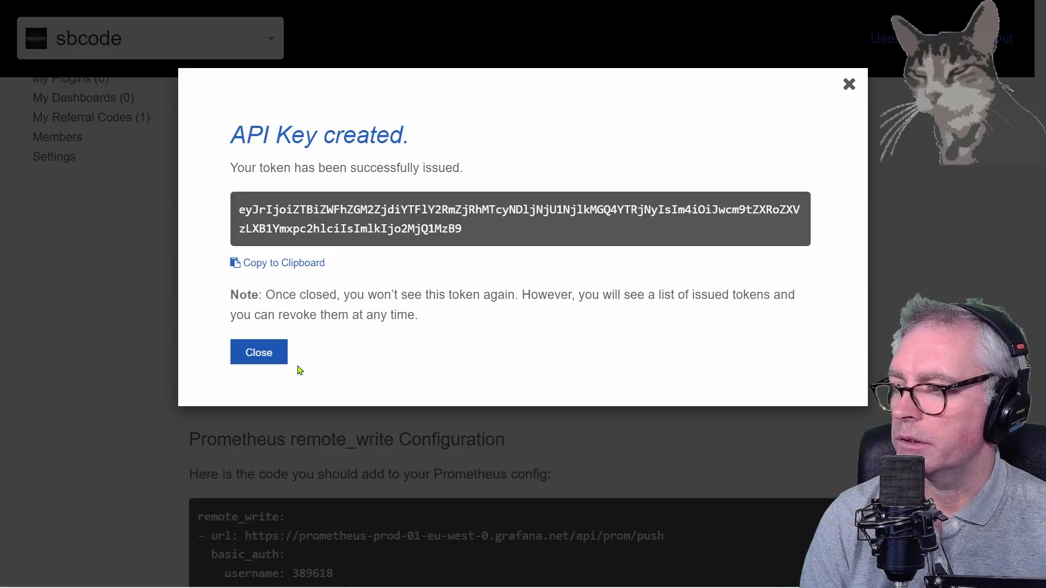
click(258, 354)
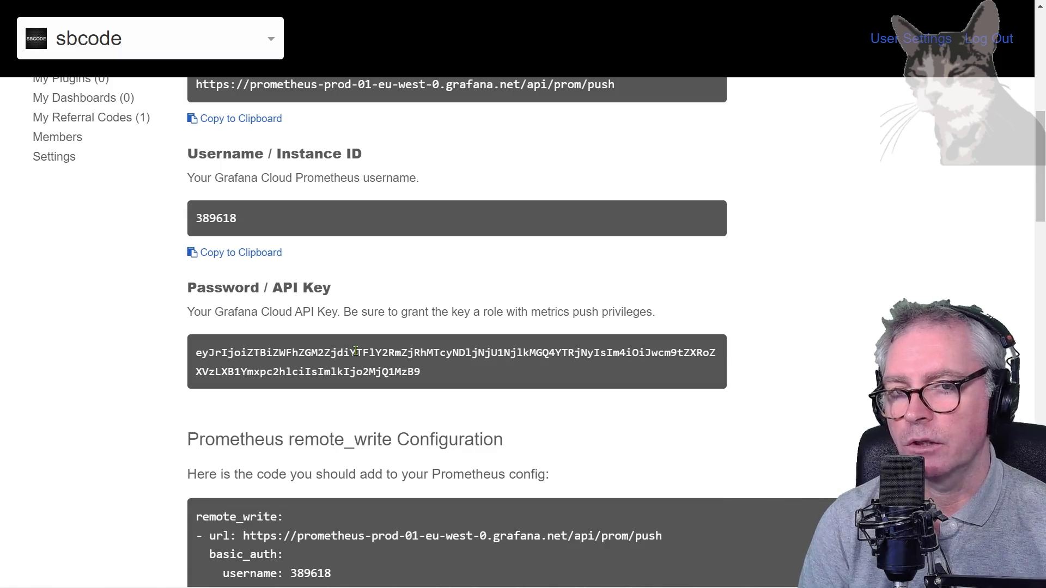
Scroll to the generated Prometheus configuration block and highlight its 'remote_write:' line
scroll(336, 334, down, 3)
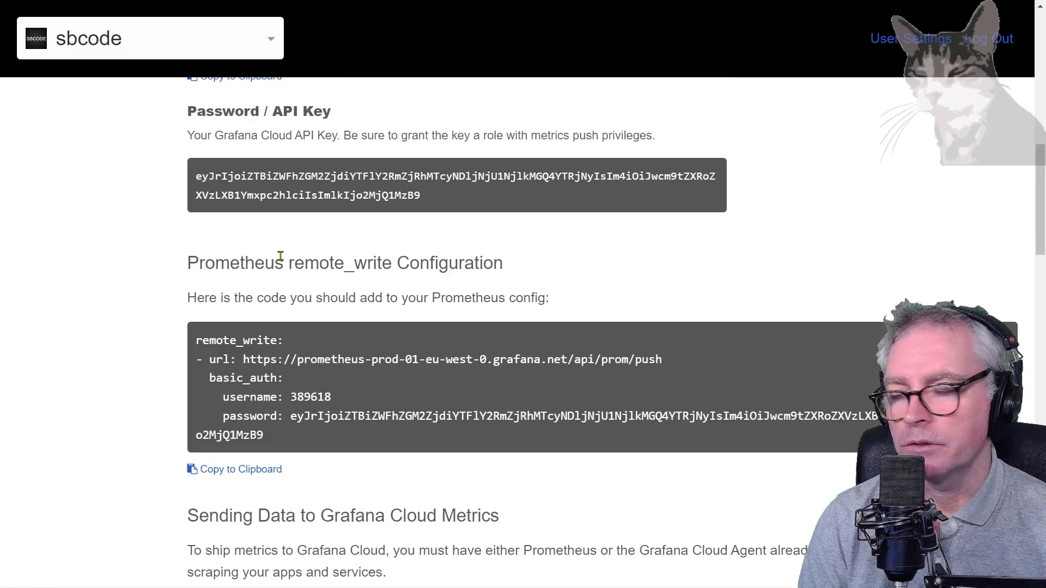
drag(196, 340, 297, 344)
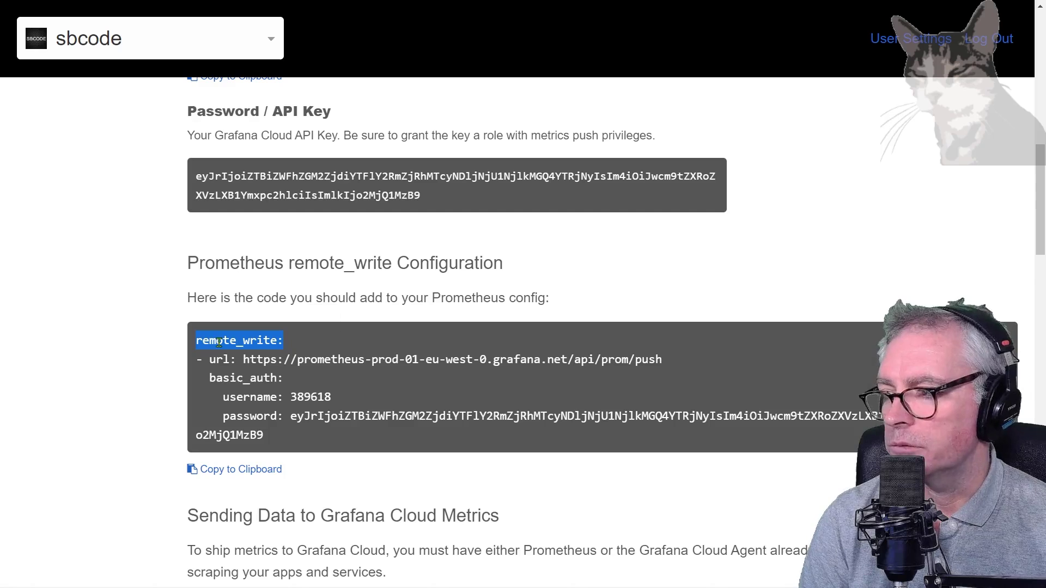
click(289, 451)
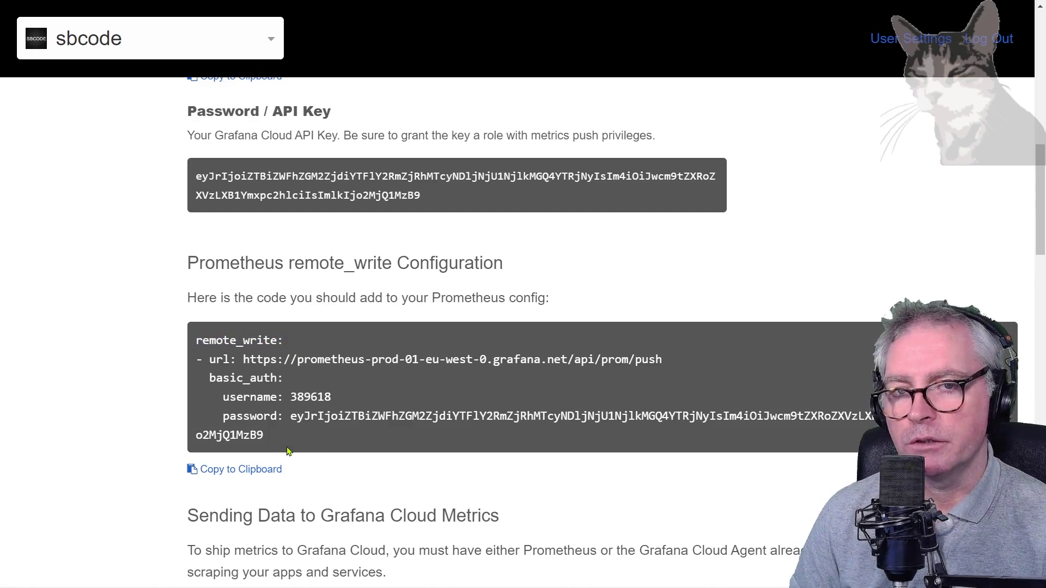
key(alt+Tab)
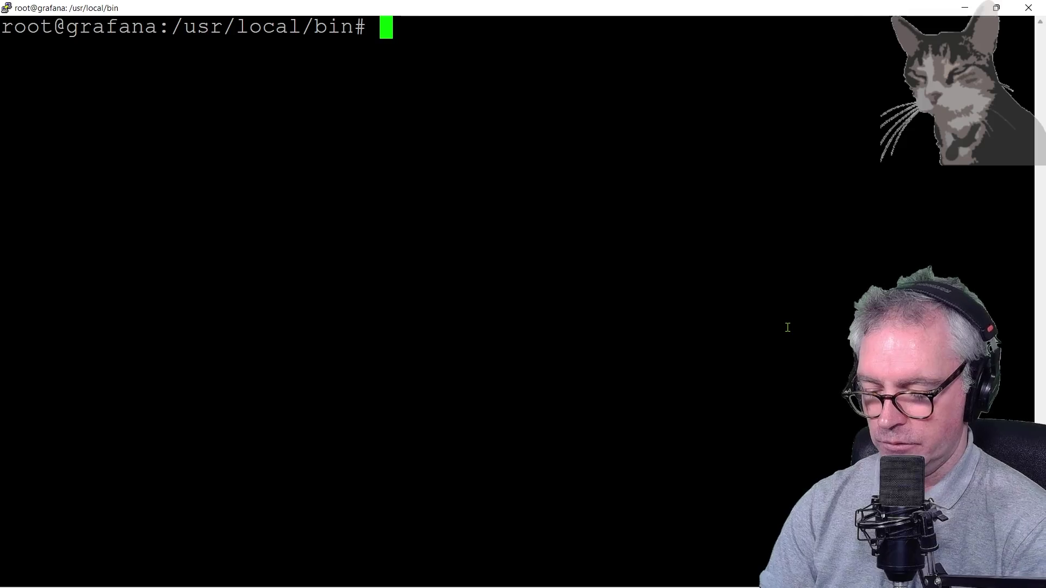
Change to /etc/prometheus, list its files, and open prometheus.yml with sudo nano
text(cd /et)
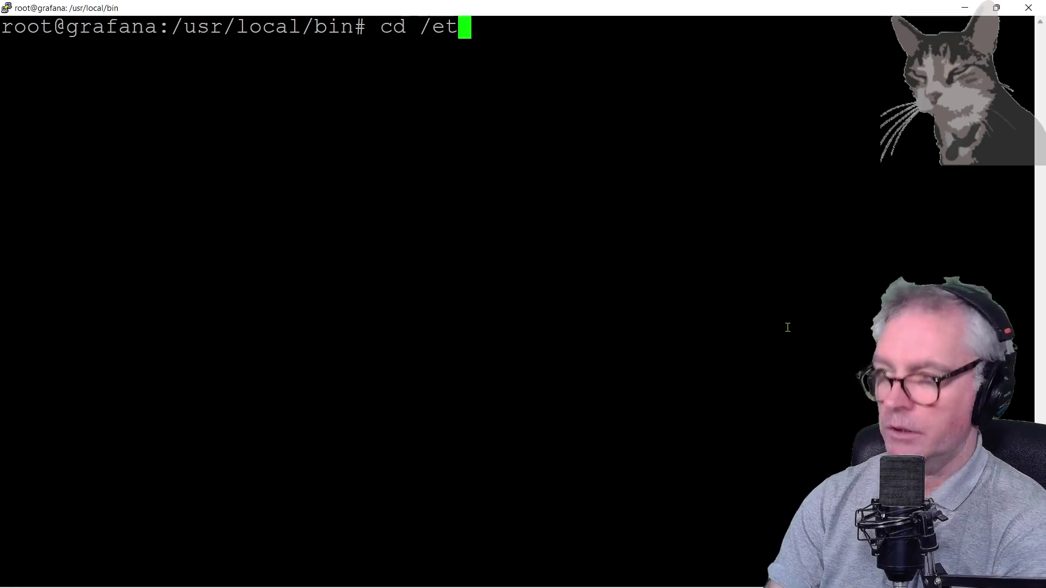
text(c/prometheus/)
key(Return)
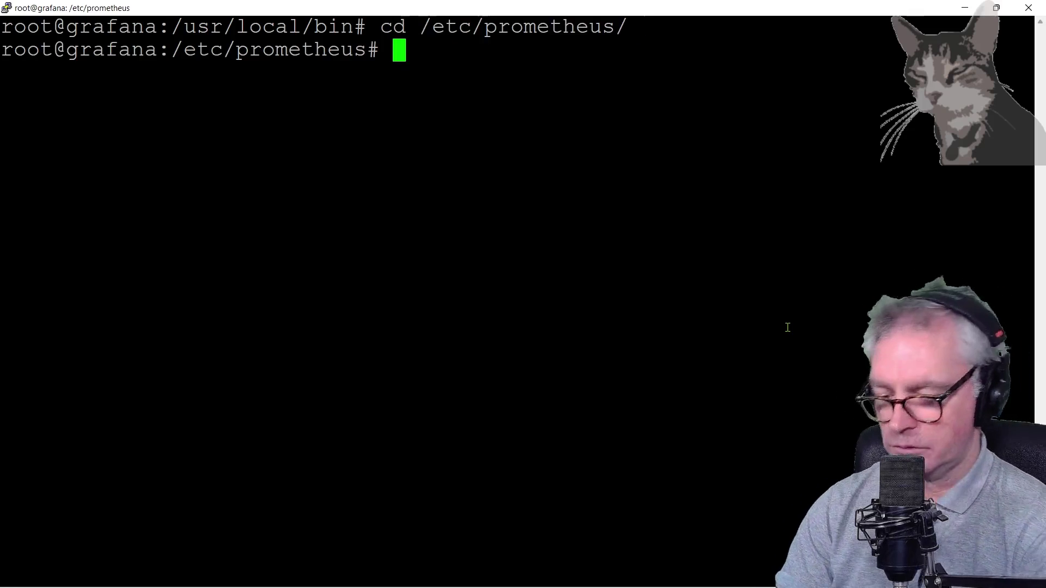
text(ls)
key(Return)
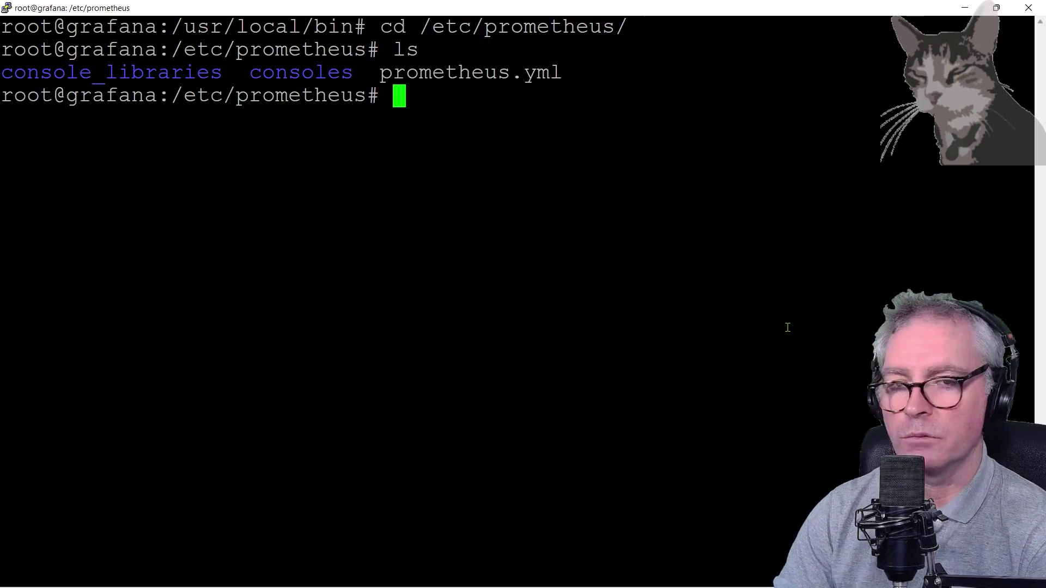
text(sudo nano prom)
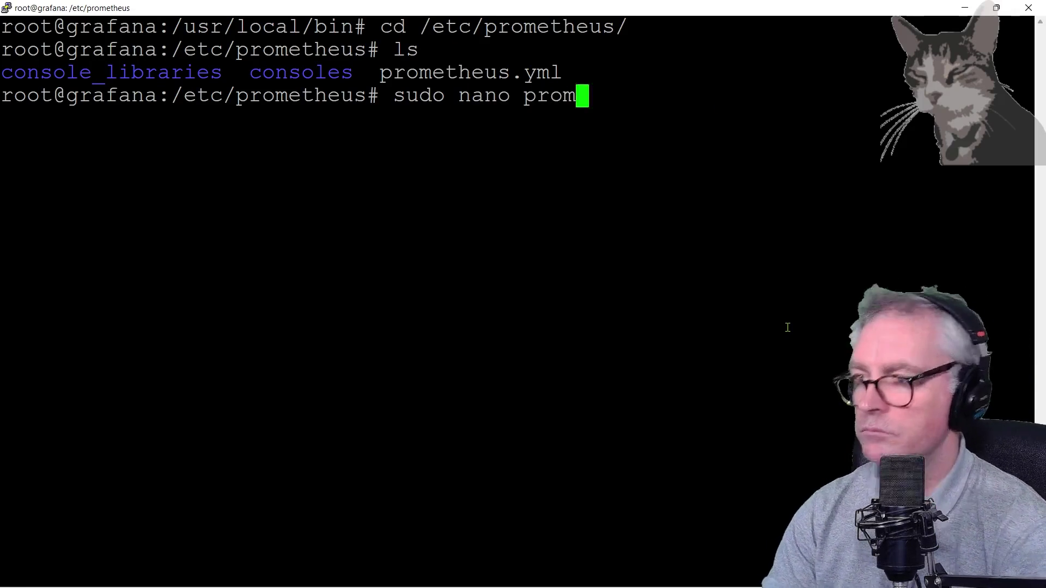
key(Tab)
key(Return)
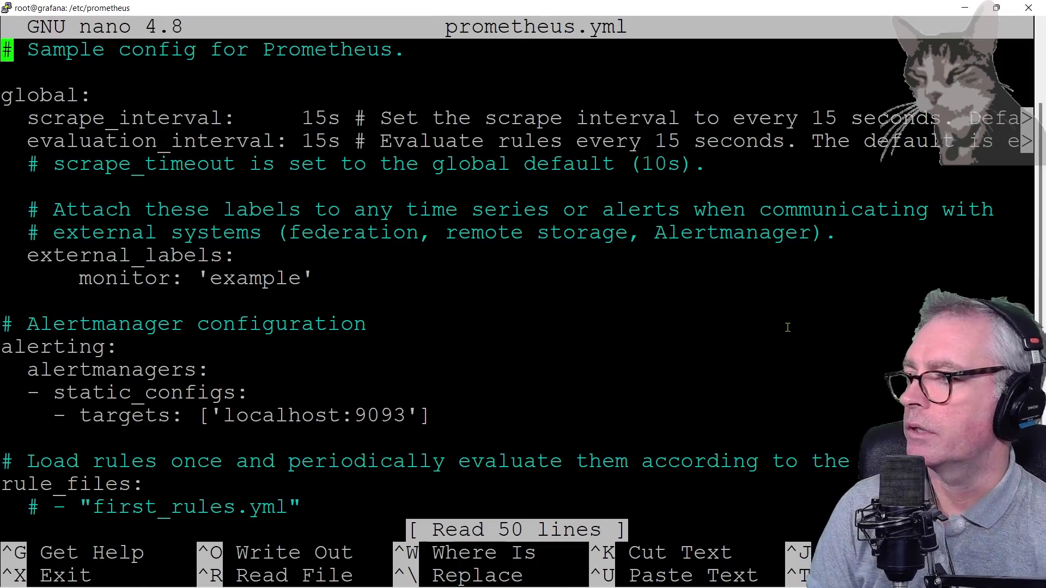
Move through the scrape jobs to the end of prometheus.yml and add a new empty line
key(Down)
key(Down)
key(Down)
key(Down)
key(Down)
key(Down)
key(Down)
key(Down)
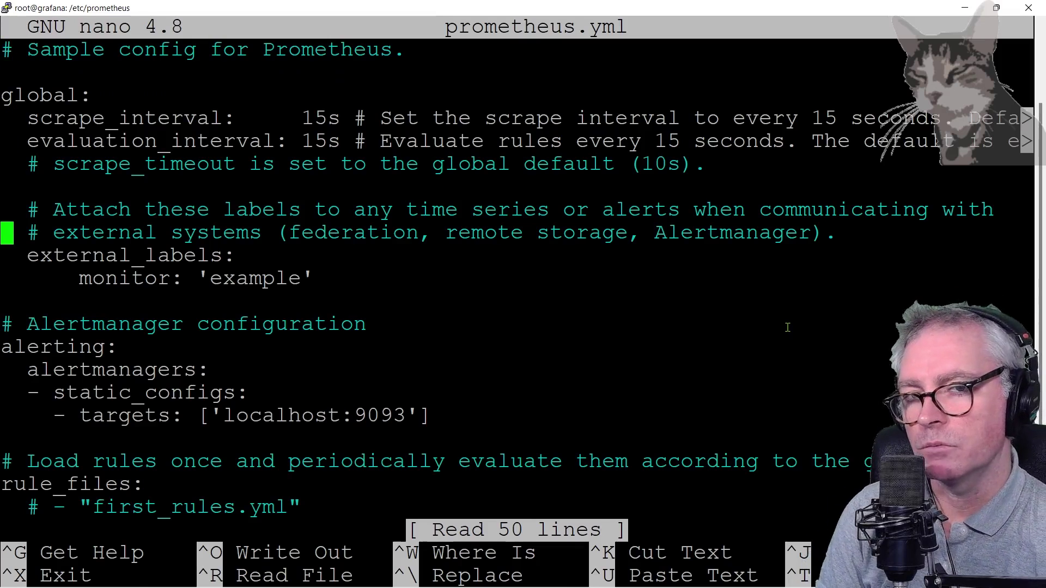
key(Down)
key(Down)
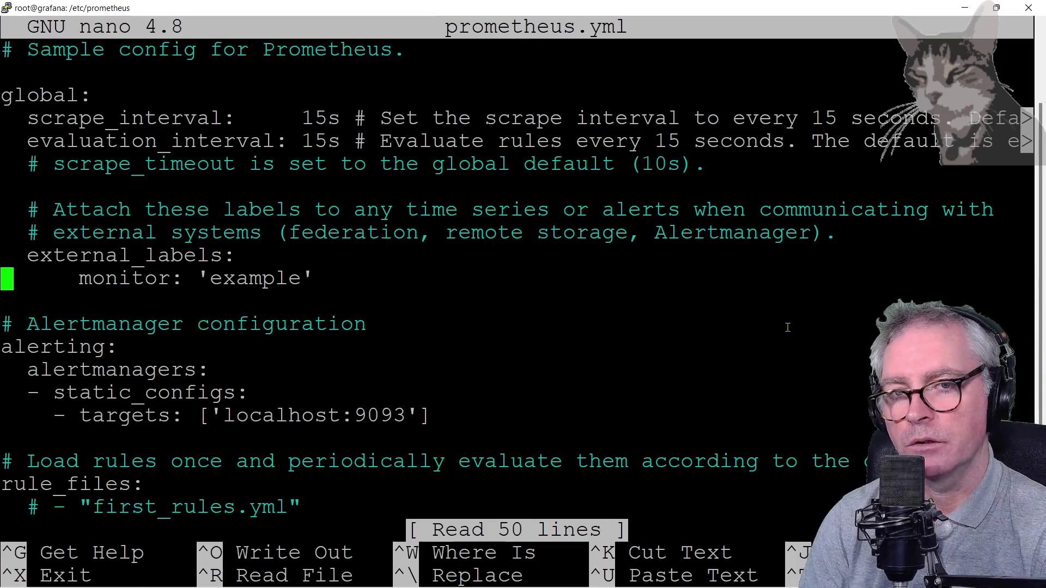
key(Down)
key(Down)
key(Down)
key(Down)
key(Down)
key(Down)
key(Down)
key(Down)
key(Down)
key(Down)
key(Down)
key(Down)
key(Down)
key(Down)
key(Down)
key(Down)
key(Down)
key(Down)
key(Down)
key(Down)
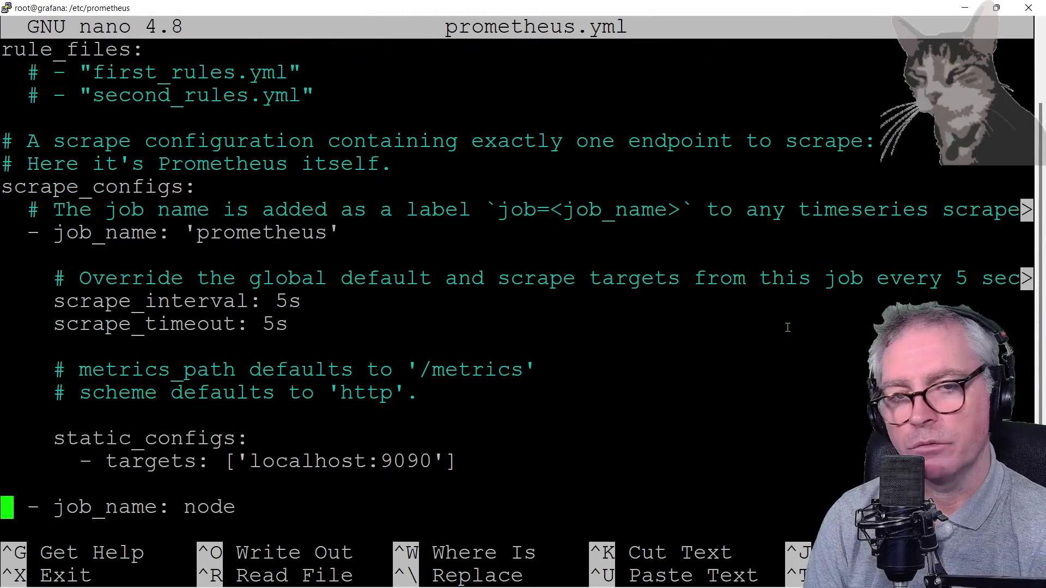
key(Up)
key(Up)
key(Up)
key(Up)
key(Up)
key(Up)
key(Up)
key(Up)
key(Up)
key(Up)
key(Up)
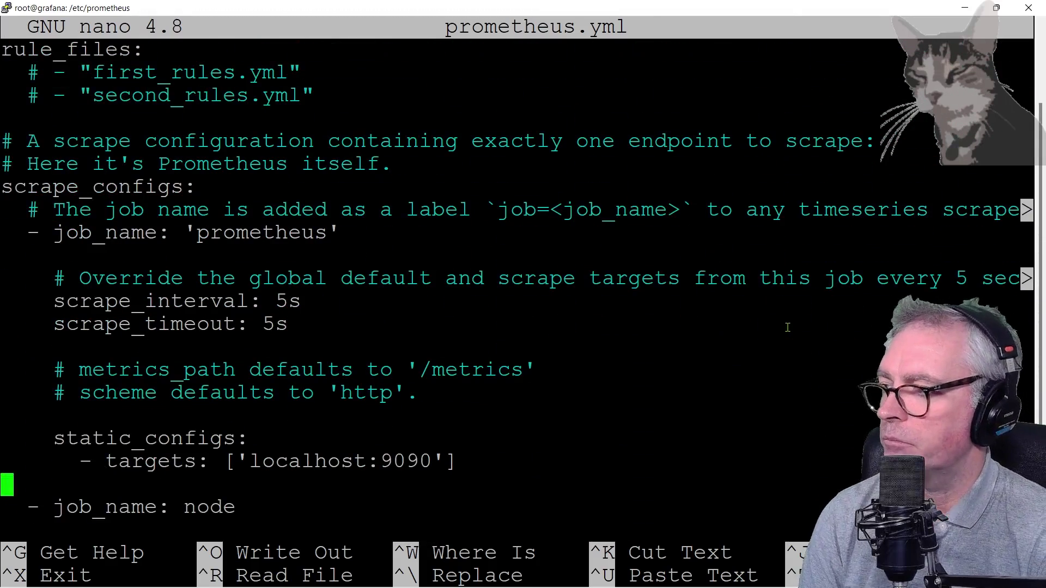
key(Down)
key(Down)
key(Down)
key(Down)
key(Down)
key(Down)
key(Down)
key(Down)
key(Down)
key(Down)
key(Down)
key(Down)
key(Down)
key(Down)
key(Down)
key(Down)
key(Down)
key(Down)
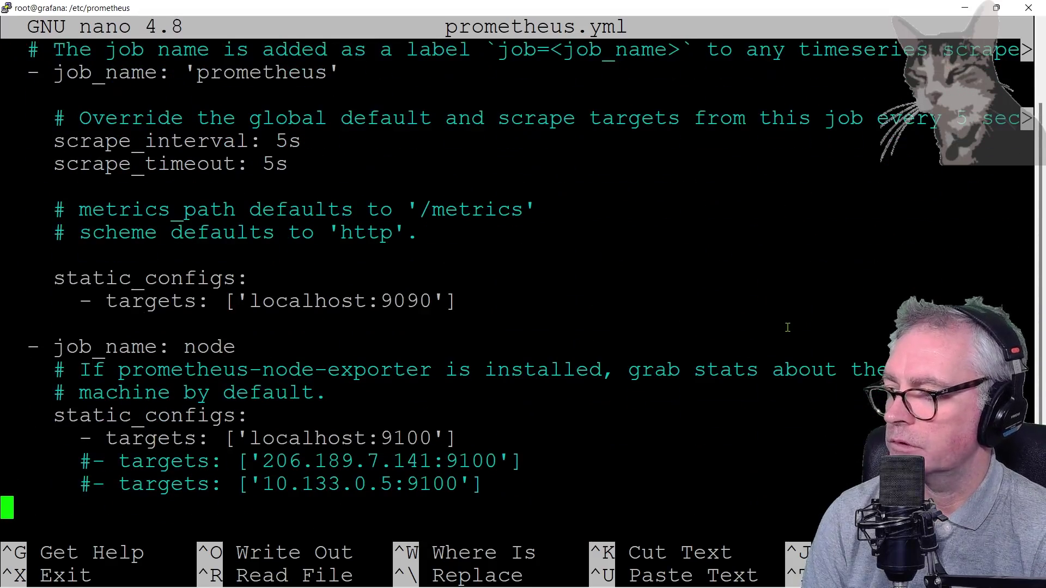
key(Up)
key(Up)
key(Up)
key(Up)
key(Up)
key(Up)
key(Up)
key(Up)
key(Down)
key(Down)
key(Down)
key(Down)
key(Down)
key(Down)
key(Down)
key(Down)
key(Down)
key(Down)
key(Down)
key(Down)
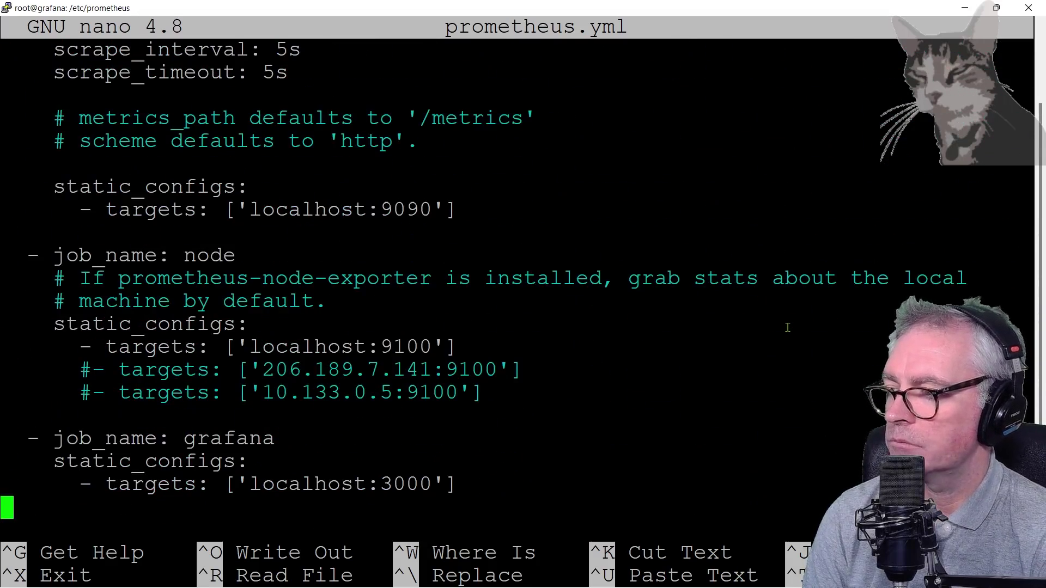
key(Up)
key(Up)
key(Up)
key(Up)
key(Up)
key(Up)
key(Down)
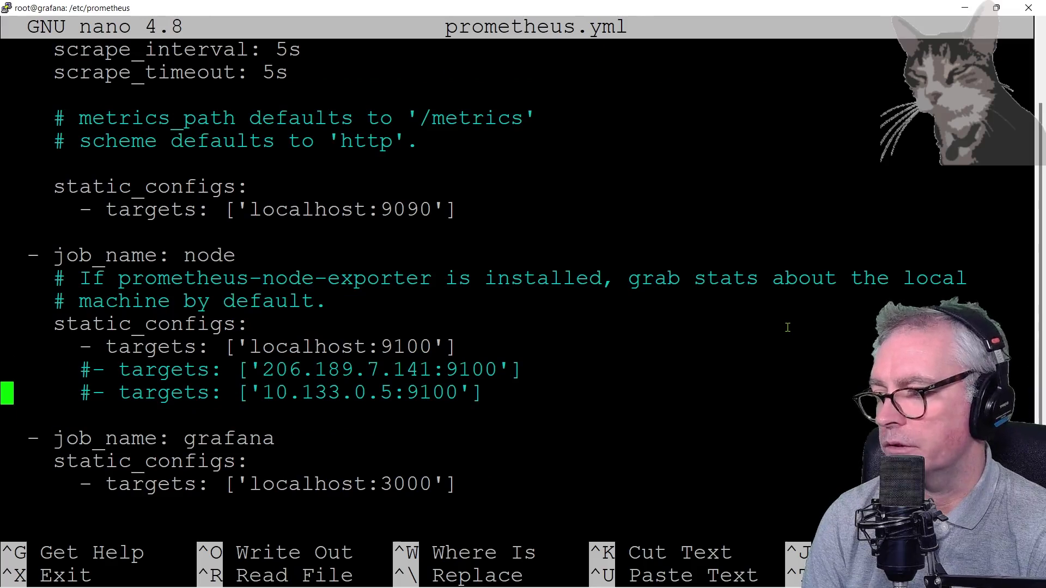
key(Down)
key(Up)
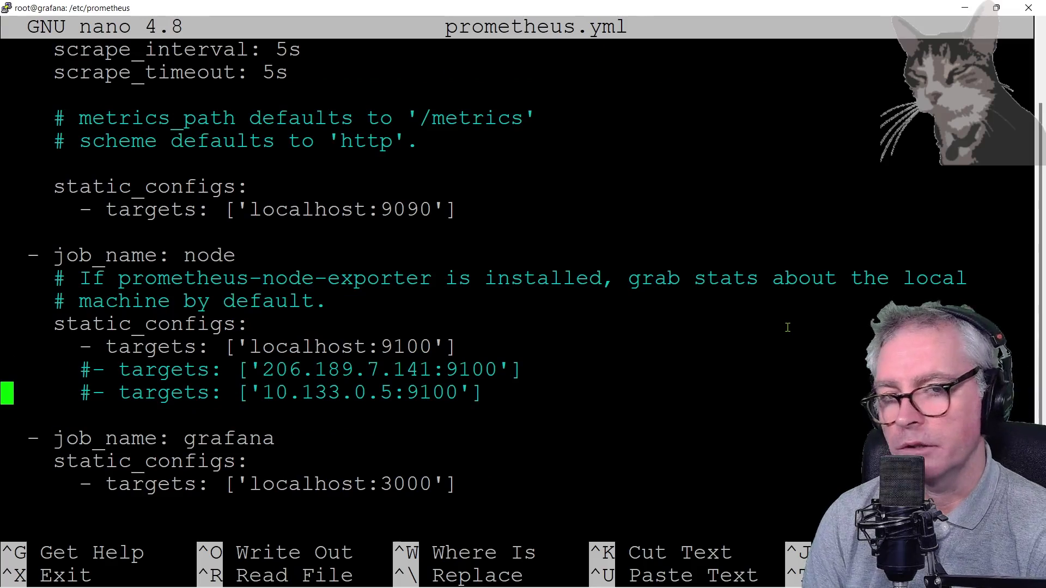
key(Down)
key(Down)
key(Down)
key(Down)
key(Down)
key(Up)
key(Up)
key(Up)
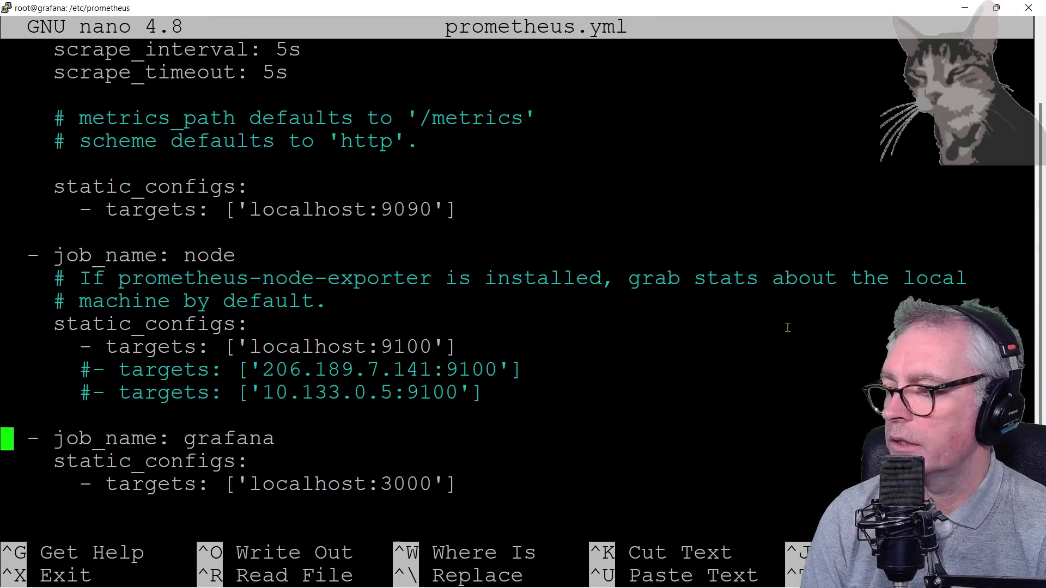
key(Down)
key(Down)
key(Down)
key(Return)
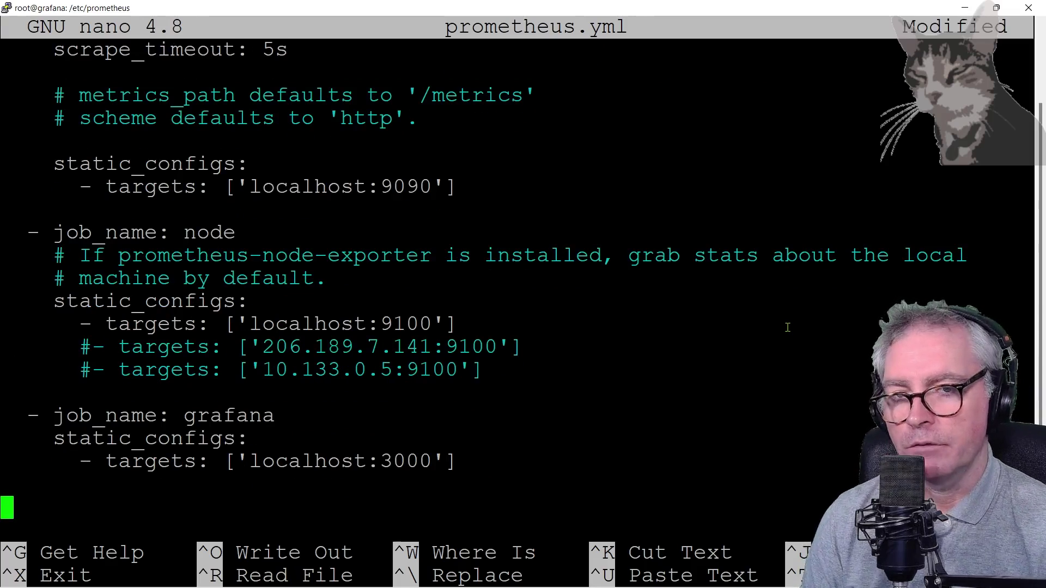
Copy the remote_write snippet from the Grafana Cloud page and paste it into prometheus.yml
key(alt+Tab)
drag(266, 436, 197, 335)
key(ctrl+c)
key(alt+Tab)
right_click(121, 509)
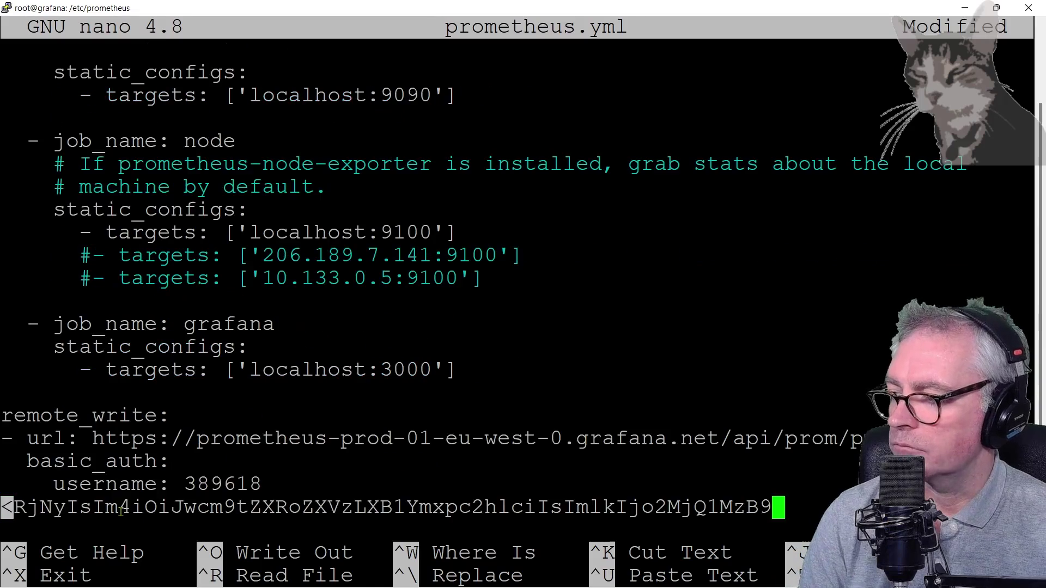
key(Up)
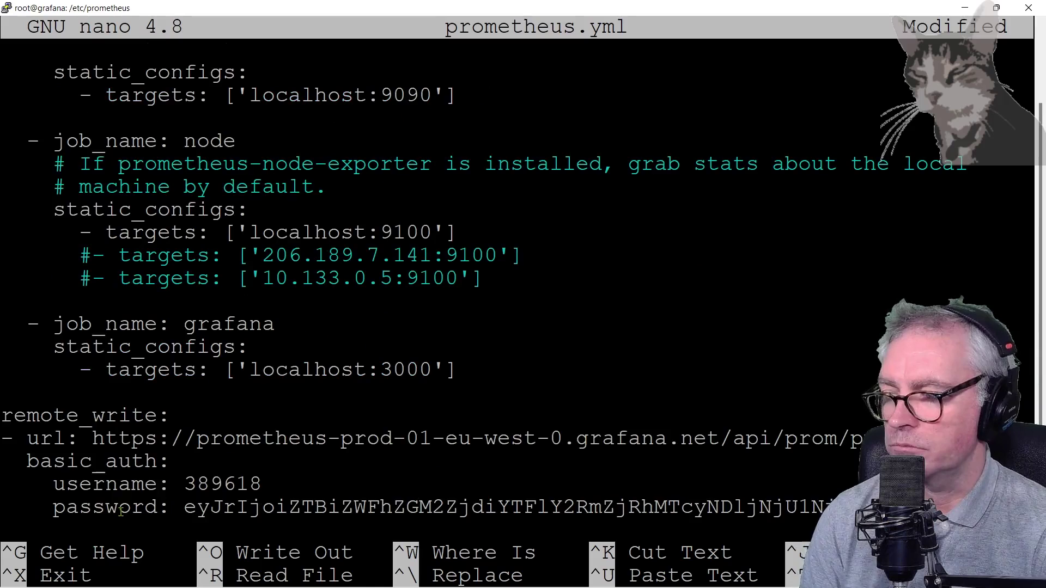
Comment out the grafana scrape job's lines with #
key(Up)
key(Up)
key(Up)
key(Up)
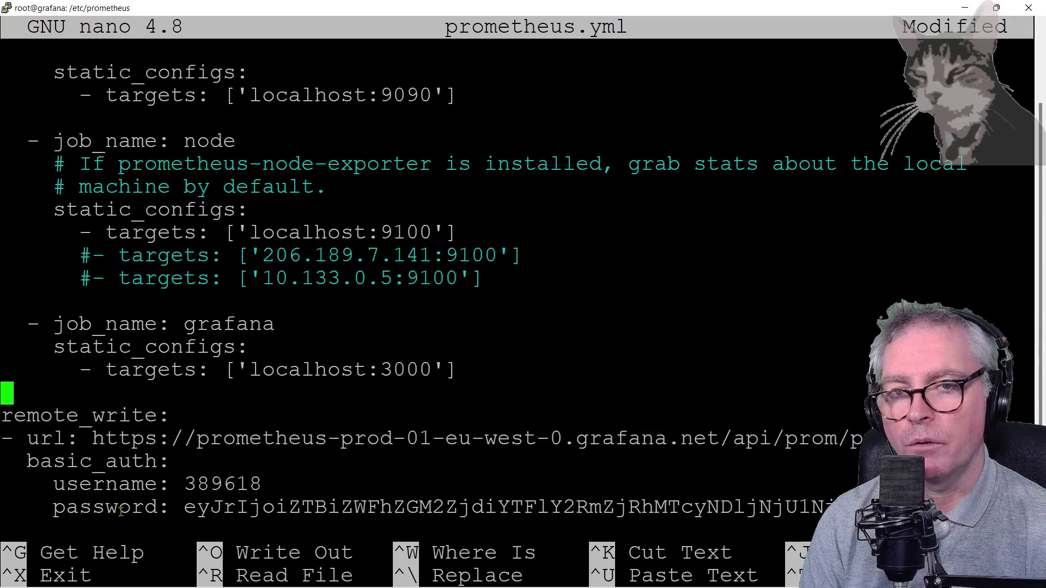
key(Up)
key(Up)
key(Up)
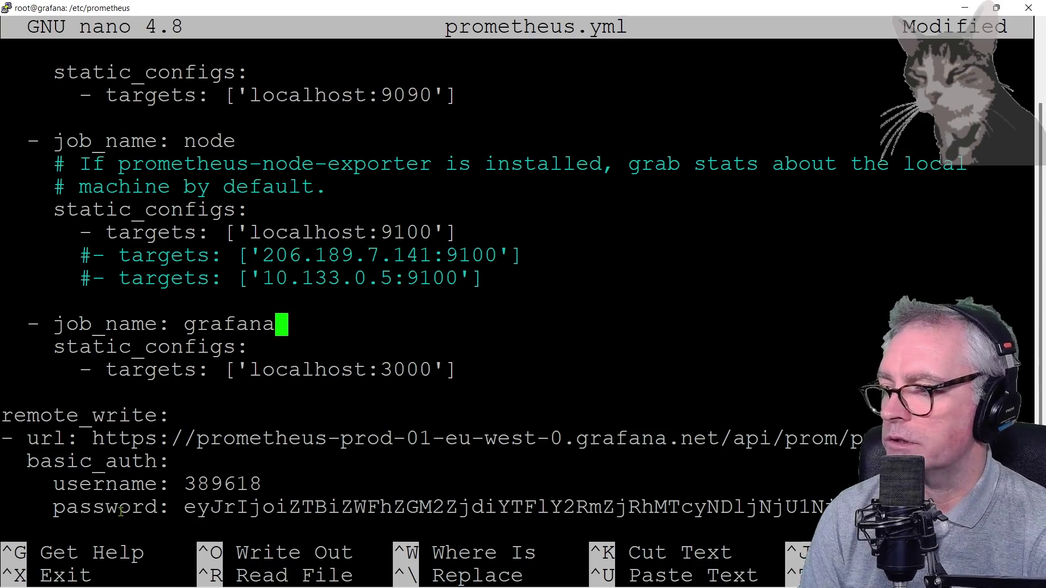
key(Home)
text(#)
key(Down)
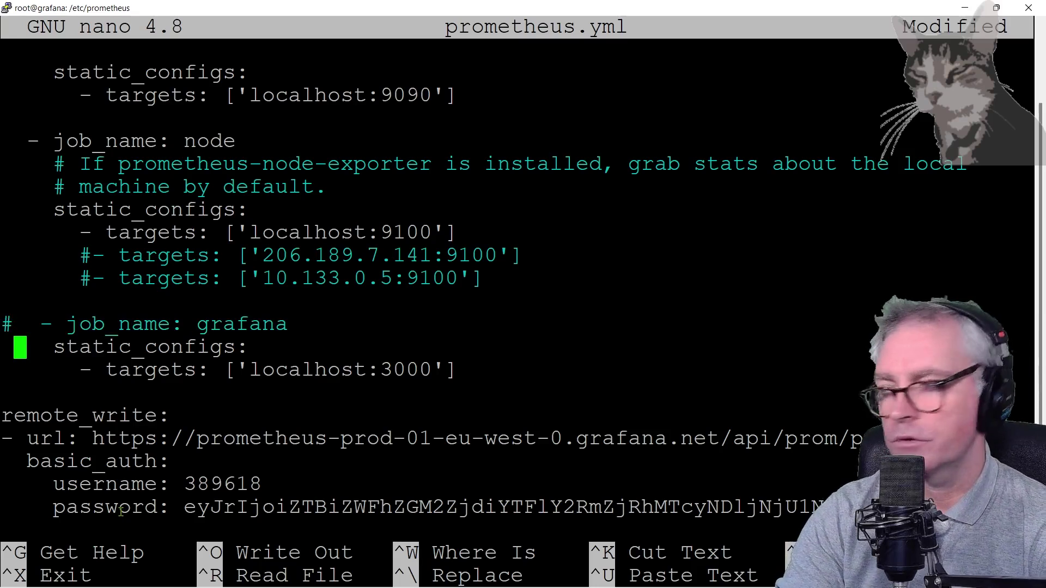
key(Home)
text(#)
key(Down)
key(Home)
text(#)
Comment out the prometheus self-scrape job, including its 5s intervals and localhost:9090 target
key(Up)
key(Up)
key(Up)
key(Up)
key(Up)
key(Up)
key(Up)
key(Up)
key(Up)
key(Up)
key(Up)
key(Up)
key(Up)
key(Up)
key(Up)
key(Up)
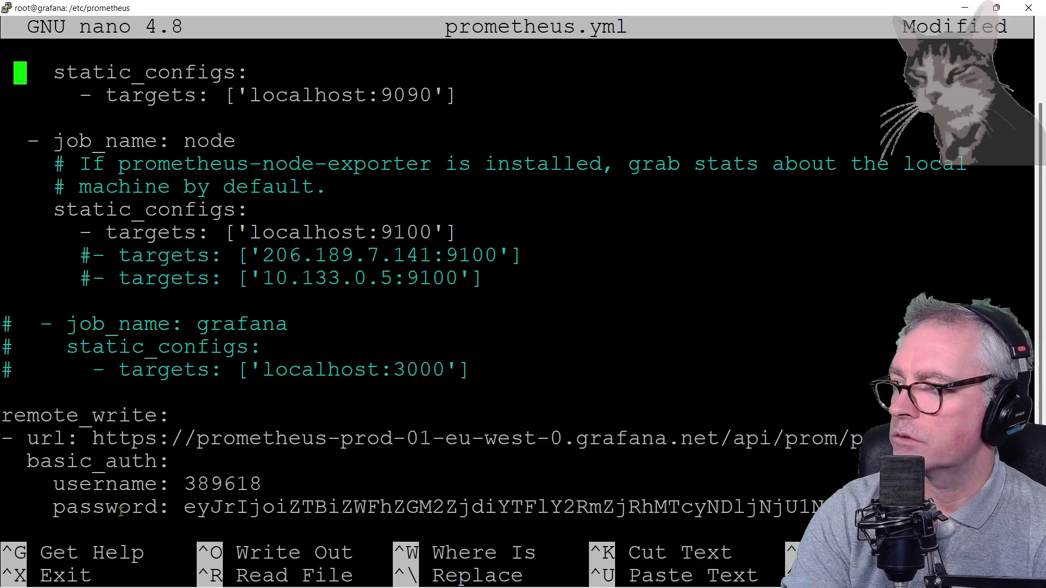
key(Up)
key(Up)
key(Up)
key(Up)
key(Up)
key(Up)
key(Up)
key(Up)
key(Up)
key(Down)
key(Down)
key(Down)
key(Home)
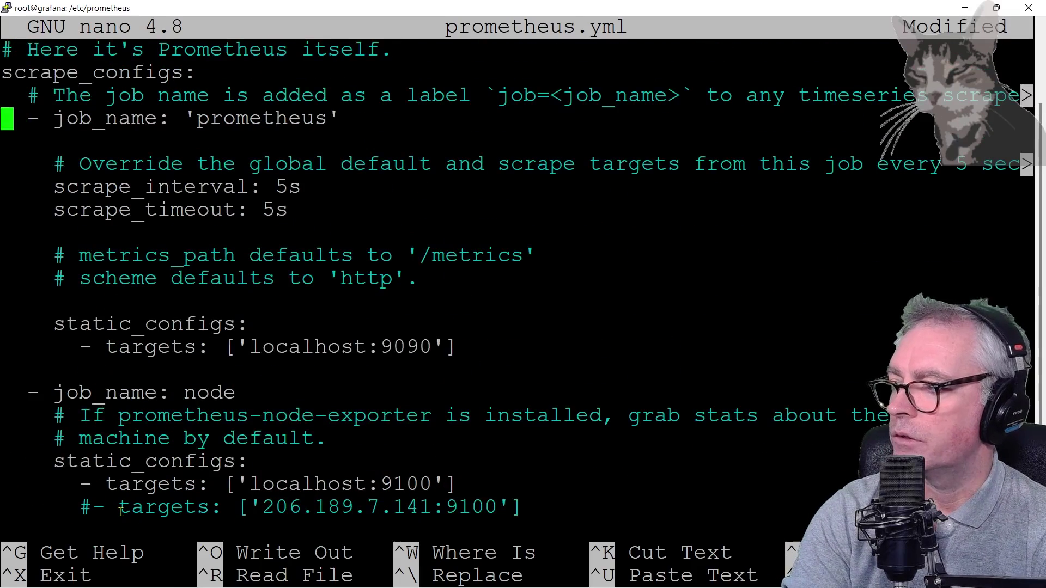
text(#)
key(Down)
text(#)
key(Down)
key(Home)
text(#)
key(Down)
key(Home)
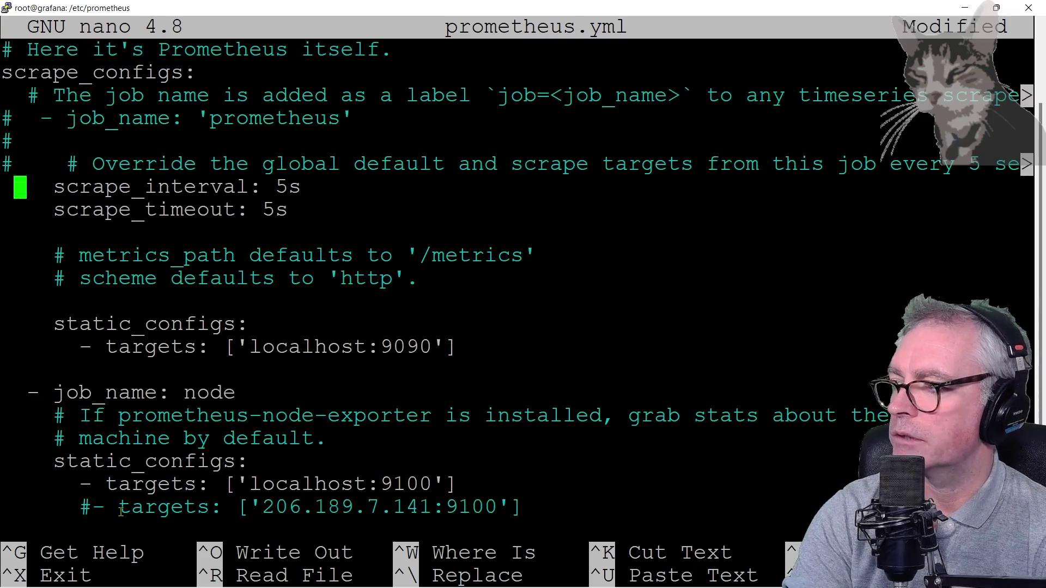
text(#)
key(Down)
key(Home)
text(#)
key(End)
key(Down)
key(Down)
key(Down)
key(Down)
key(Down)
key(Home)
text(#)
key(Down)
key(Home)
text(#)
key(Down)
key(Down)
key(Down)
key(Down)
key(Down)
key(Down)
key(Down)
key(Down)
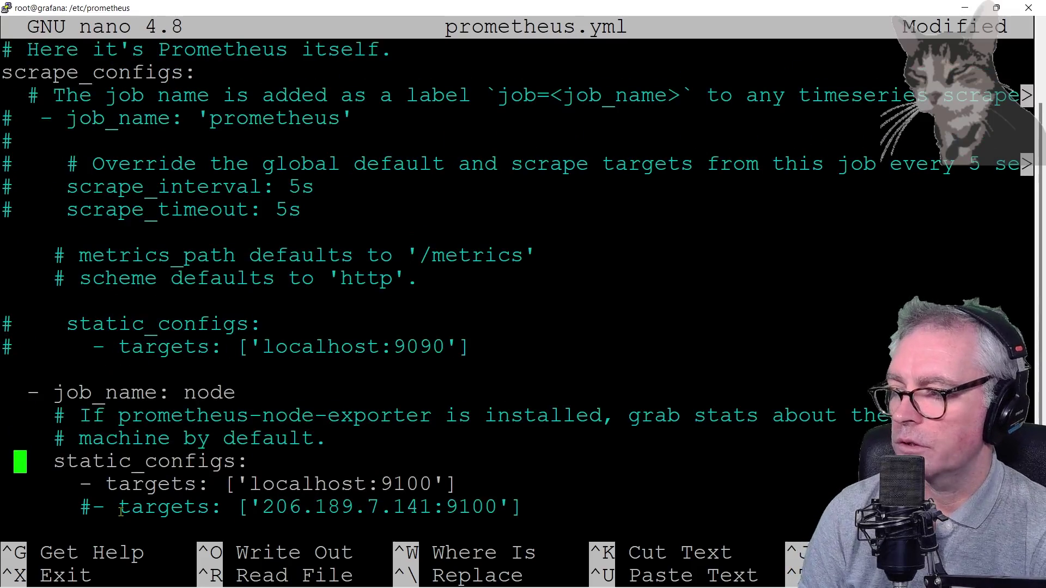
key(Down)
key(Down)
key(Home)
text(#)
key(Down)
key(Home)
text(#)
key(Down)
key(Home)
text(#)
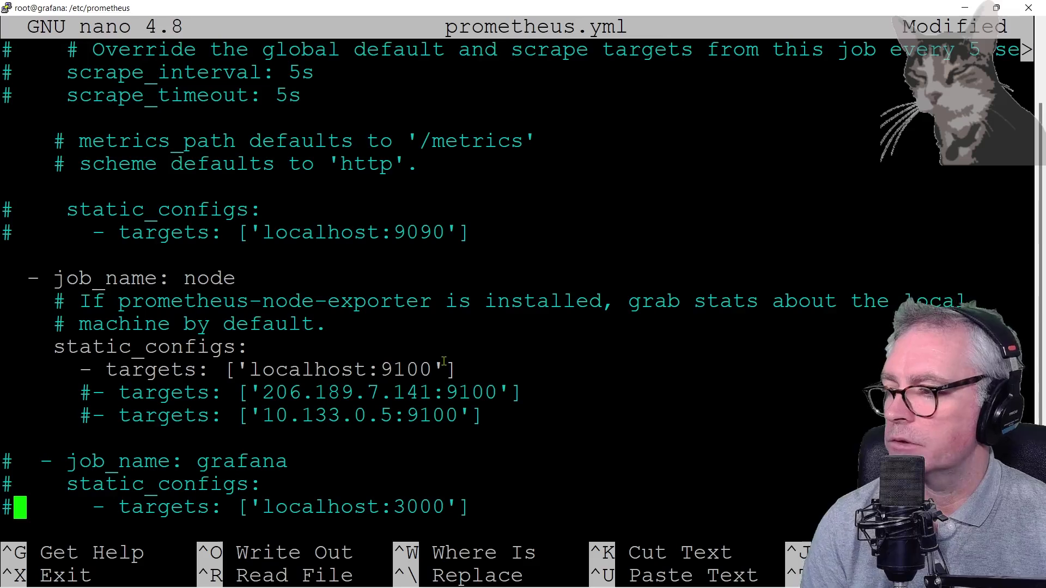
Save the edited prometheus.yml and exit the editor
key(ctrl+x)
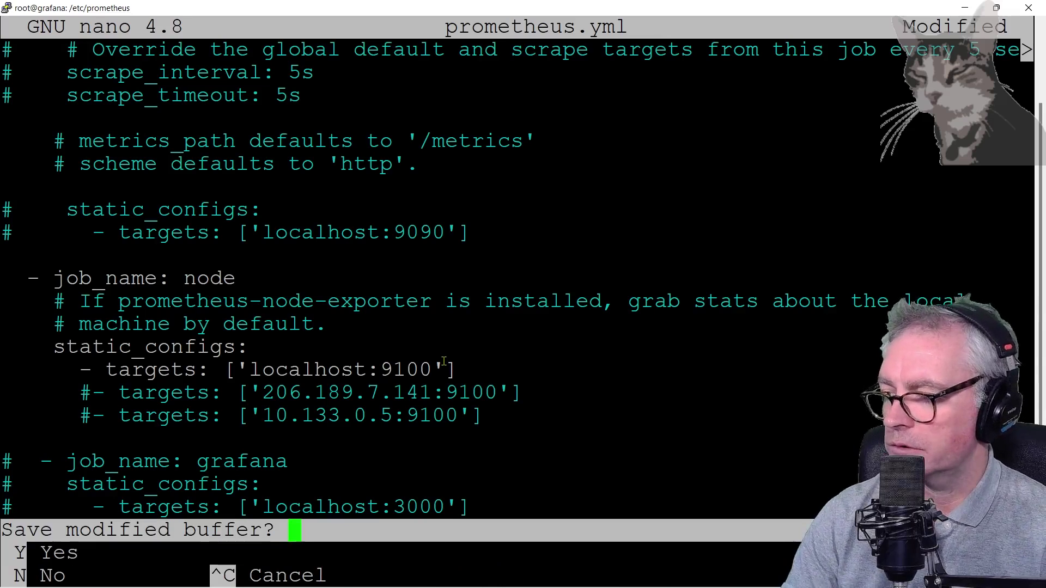
key(y)
key(Return)
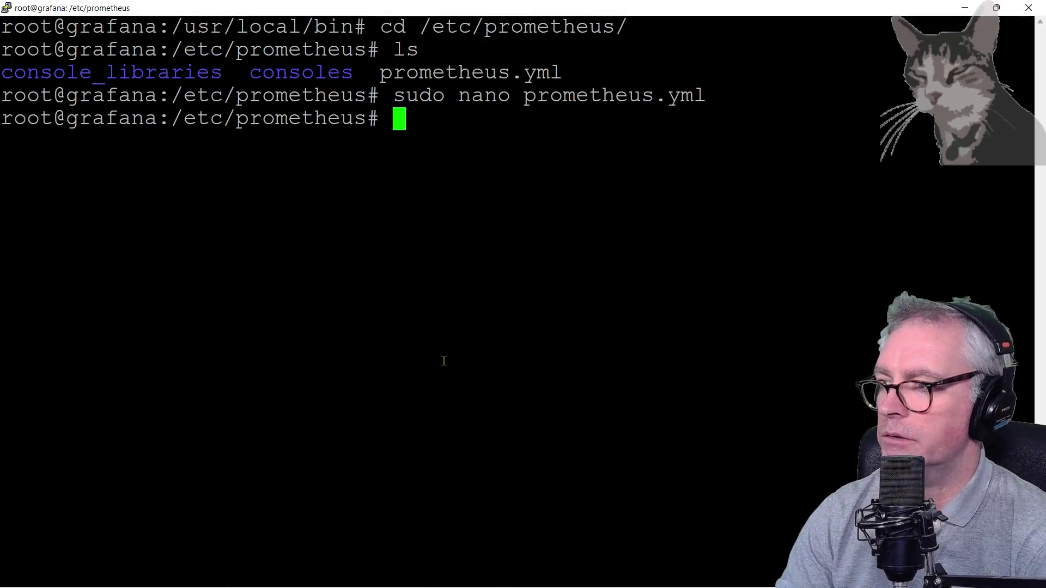
Restart the Prometheus service and confirm its status shows active (running)
text(sudo service prometheus restart)
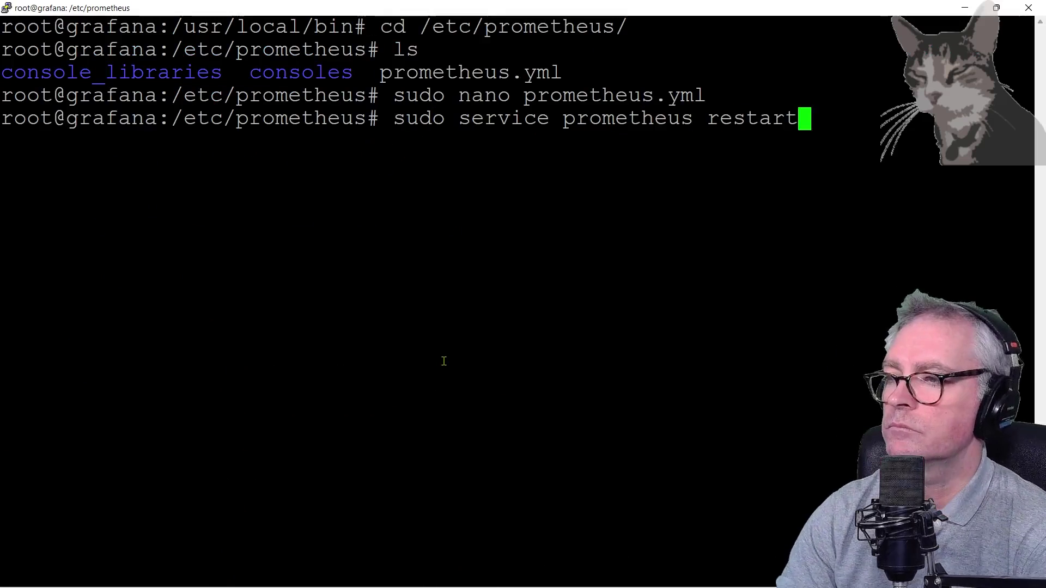
key(Return)
key(Up)
key(BackSpace)
key(BackSpace)
key(BackSpace)
key(BackSpace)
key(BackSpace)
key(BackSpace)
key(BackSpace)
text(status)
key(Return)
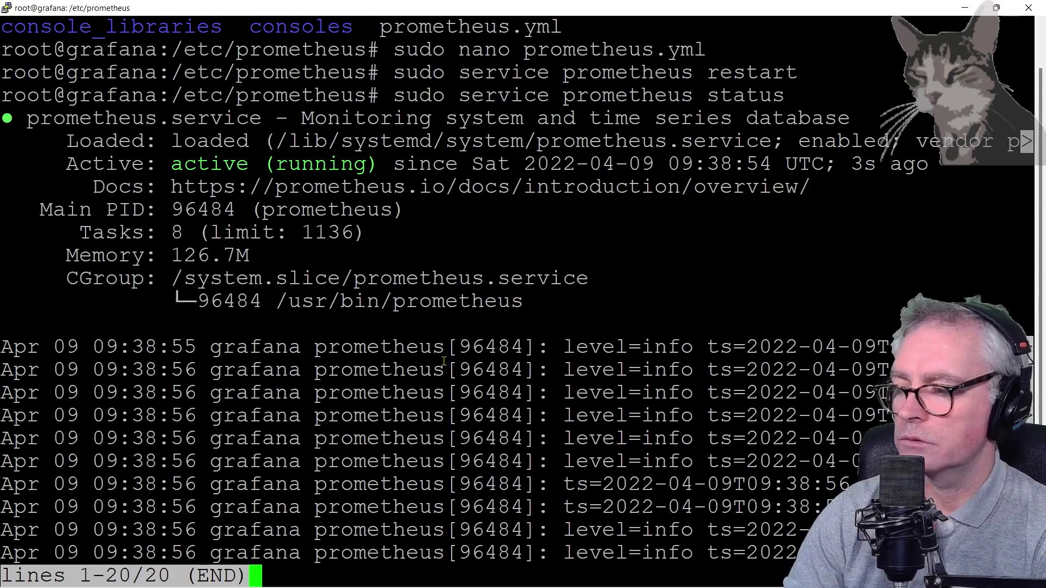
key(ctrl+c)
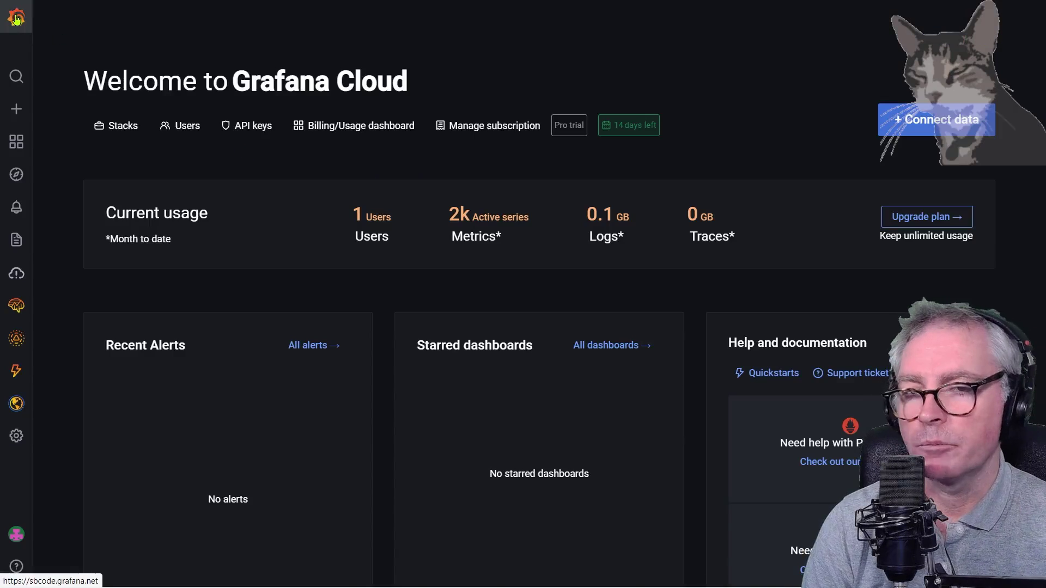
Test the grafanacloud-sbcode-prom data source from the Data sources list to confirm it works
click(16, 19)
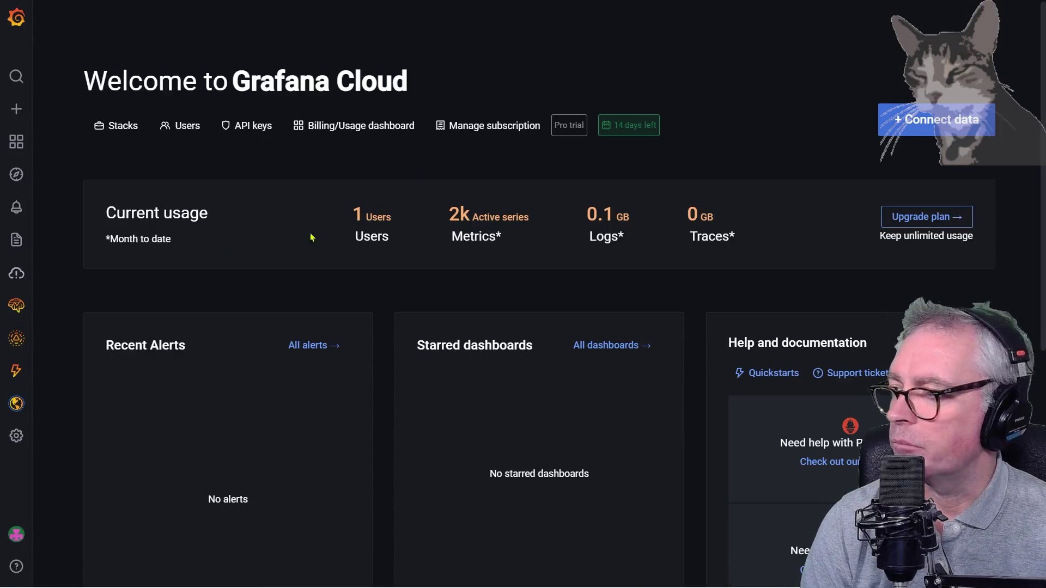
mouse_move(88, 438)
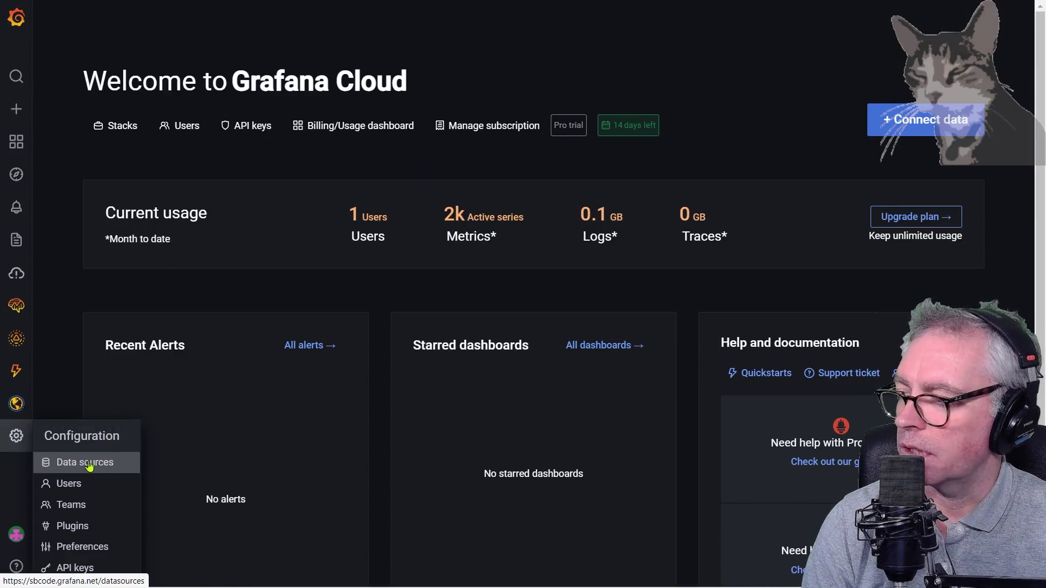
click(87, 461)
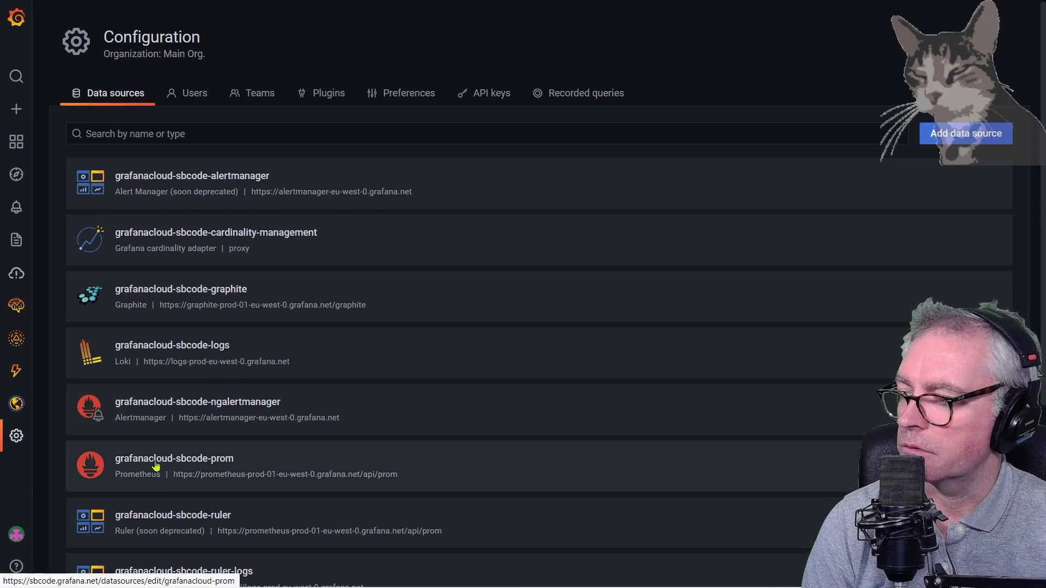
click(196, 464)
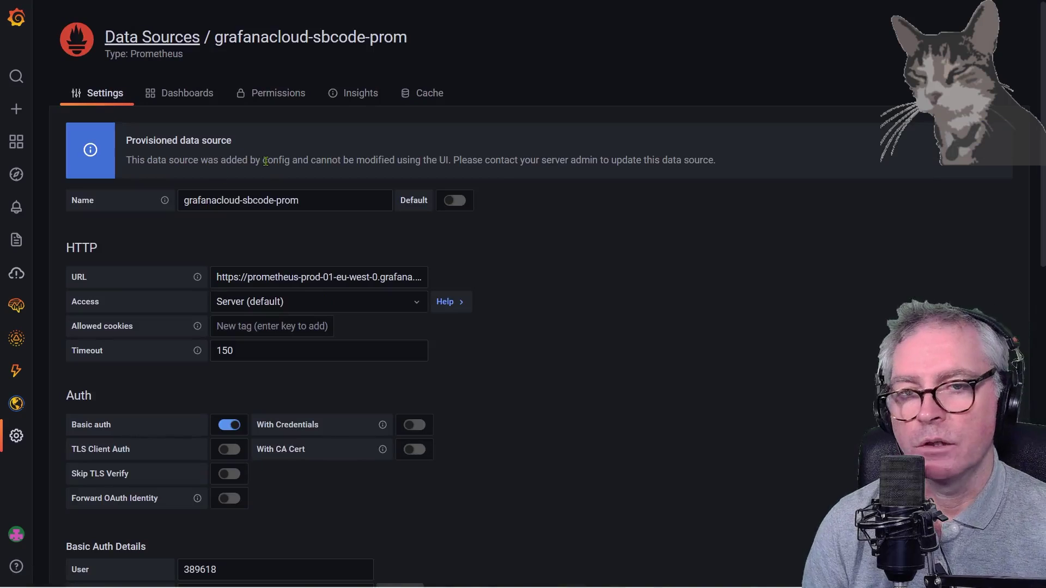
scroll(380, 268, down, 5)
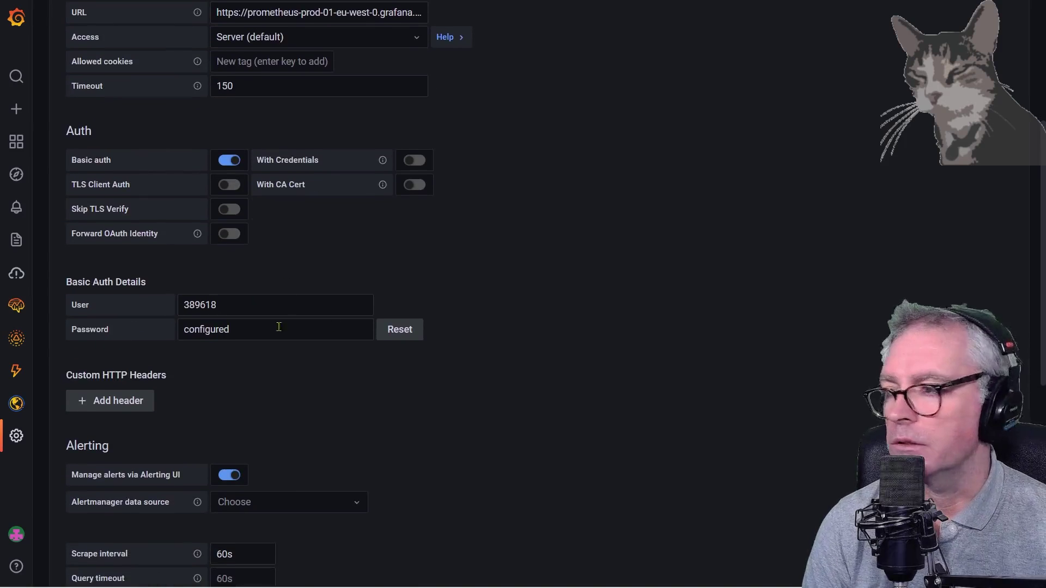
scroll(563, 334, down, 8)
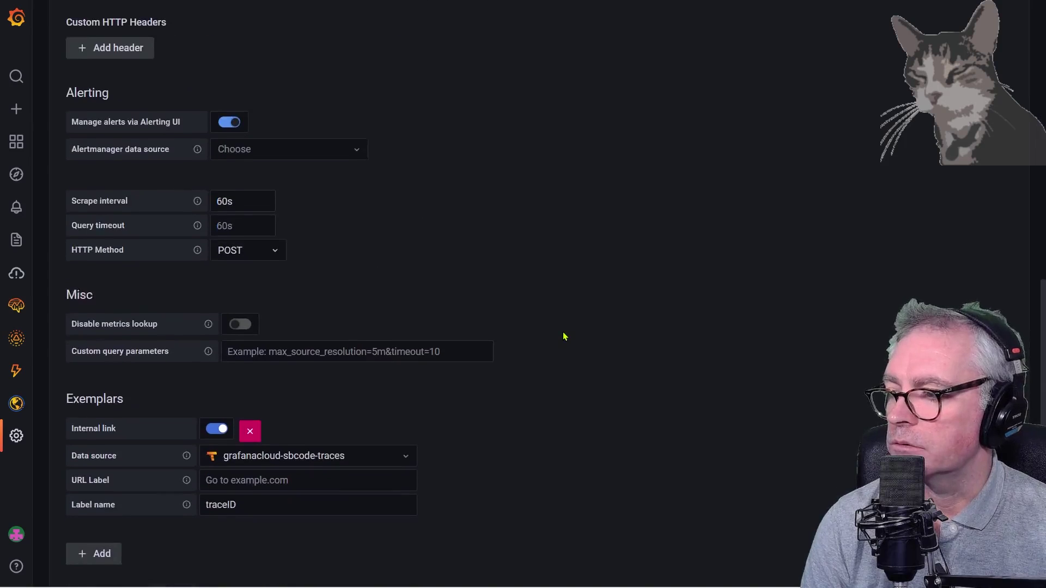
click(278, 501)
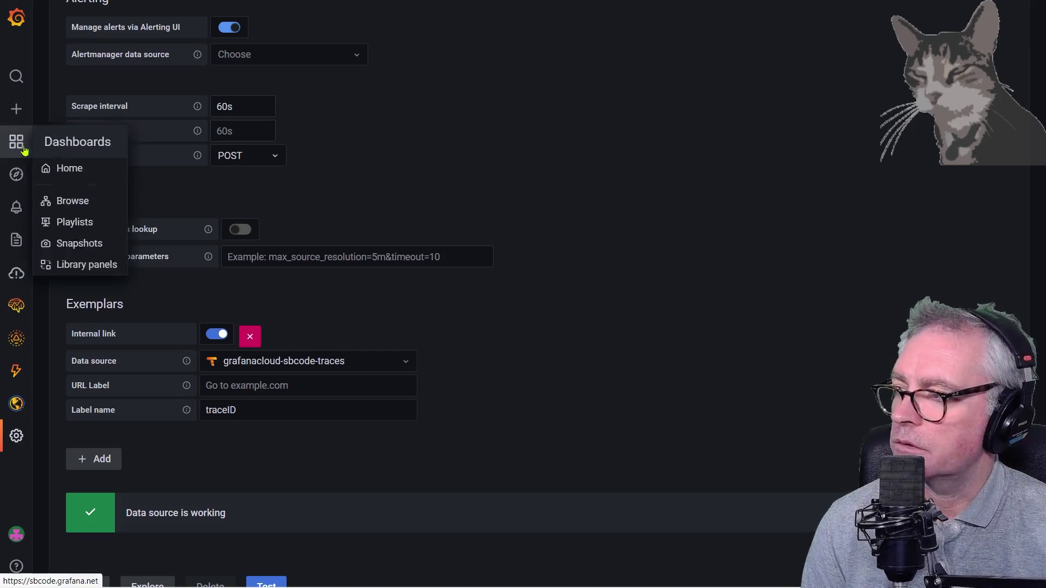
Start a dashboard import and copy dashboard ID 11074 from the tutorial page
mouse_move(18, 142)
click(62, 211)
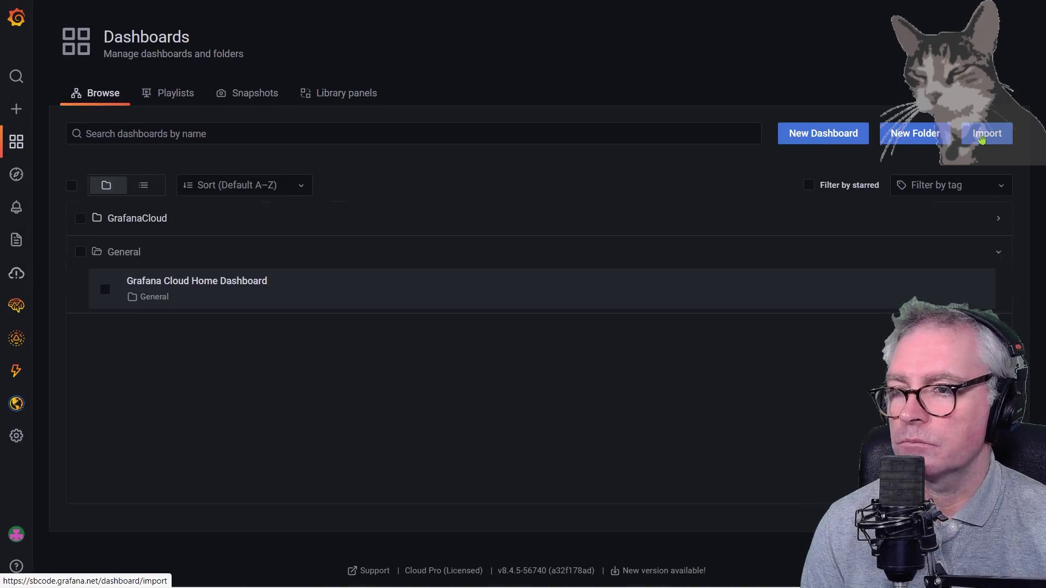
click(981, 139)
key(alt+Tab)
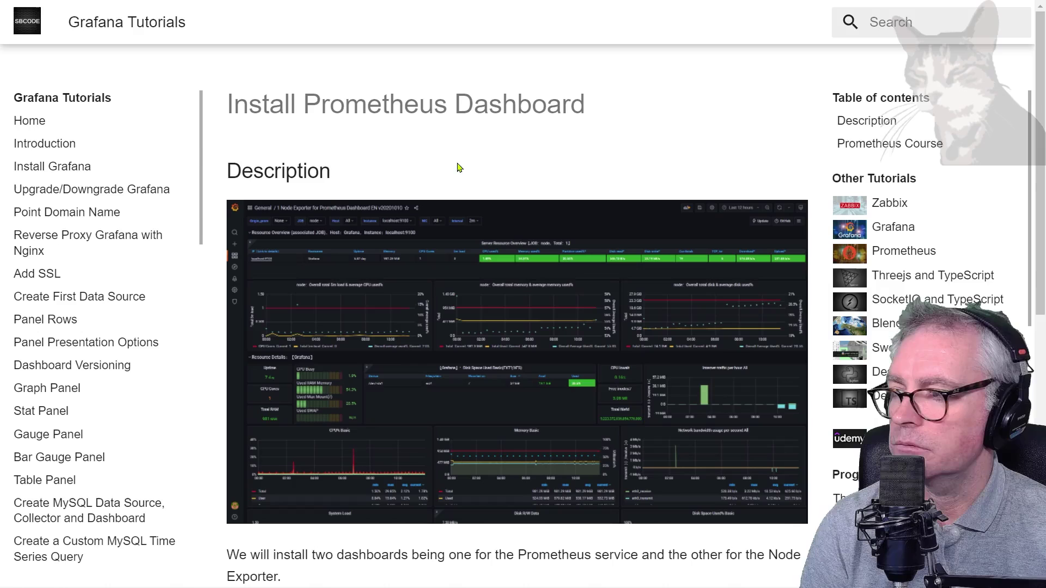
scroll(513, 196, down, 5)
scroll(503, 198, down, 3)
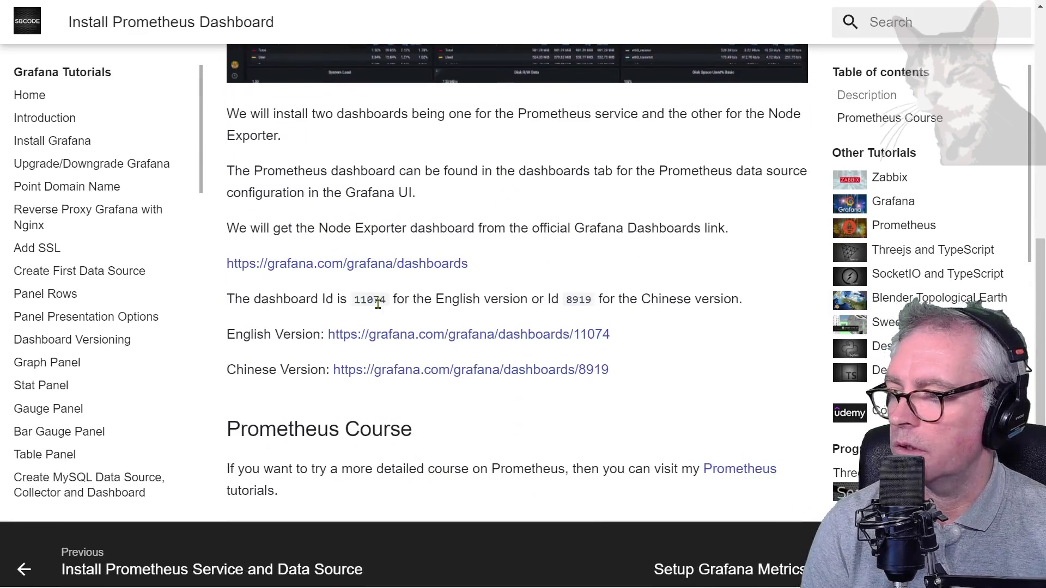
double_click(365, 299)
click(435, 305)
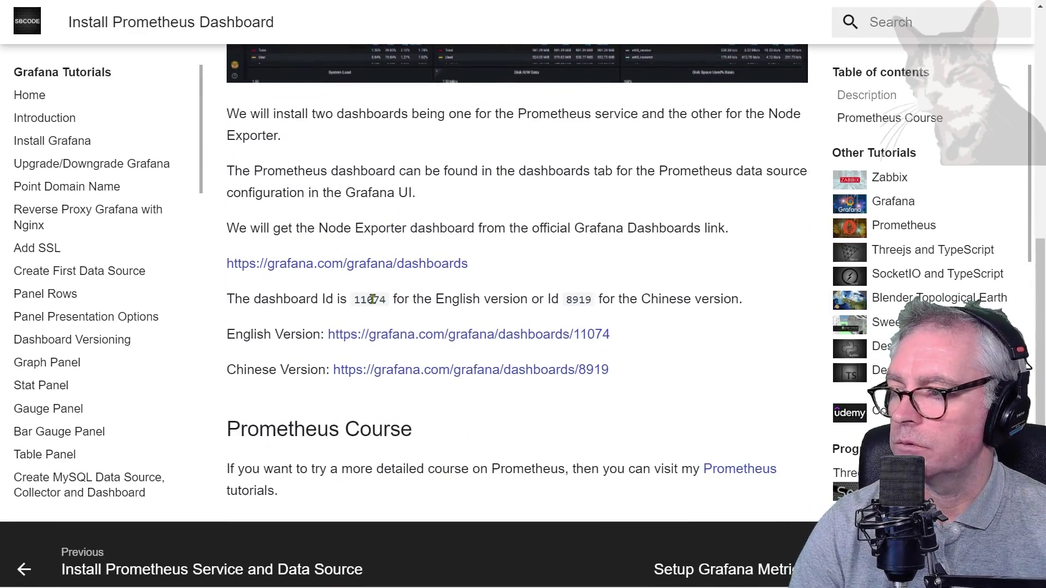
key(alt+Tab)
Load dashboard 11074 and import it with the grafanacloud-sbcode-prom data source
click(233, 160)
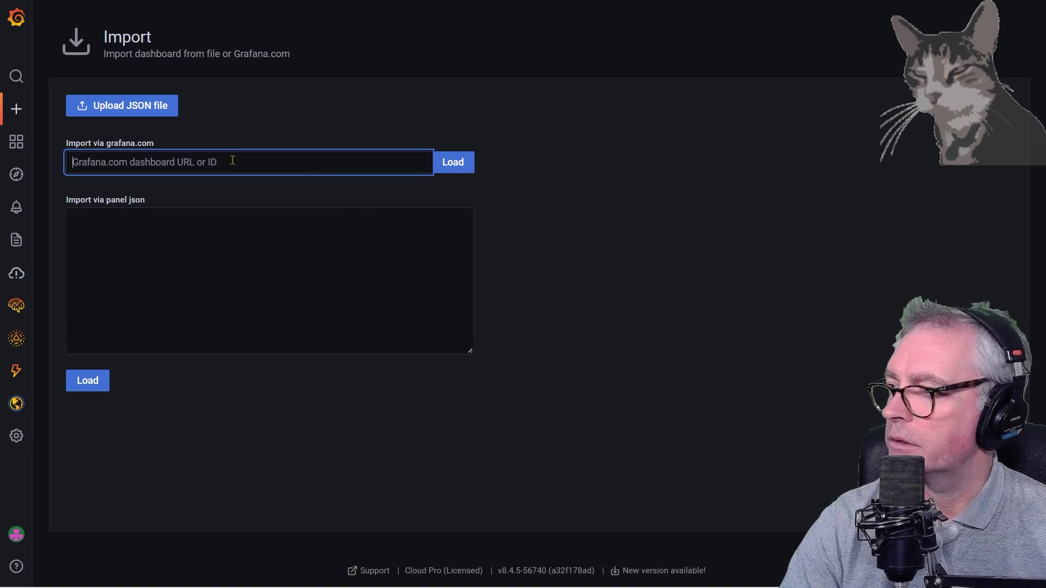
text(1107)
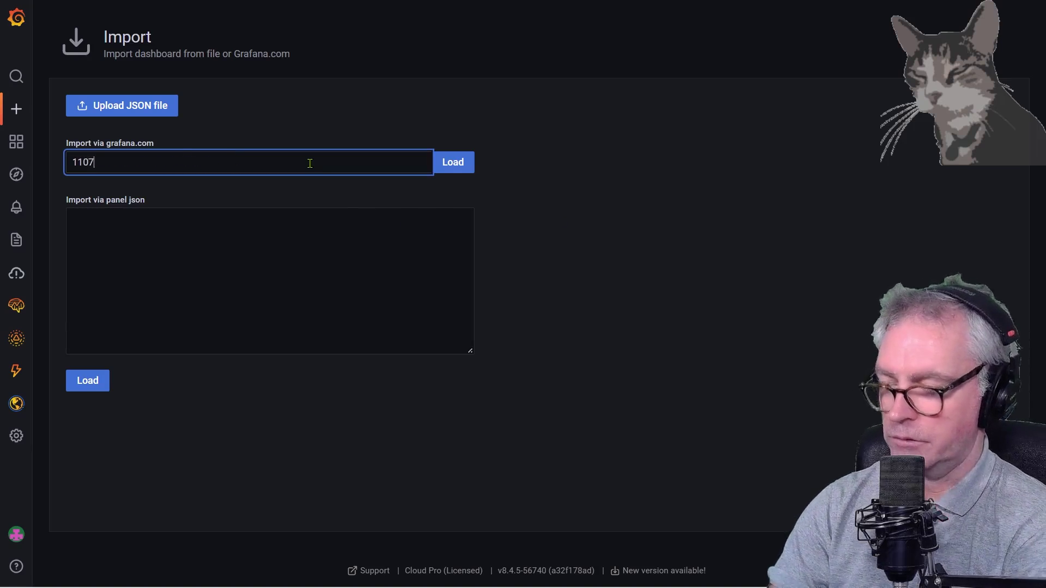
text(4)
click(461, 167)
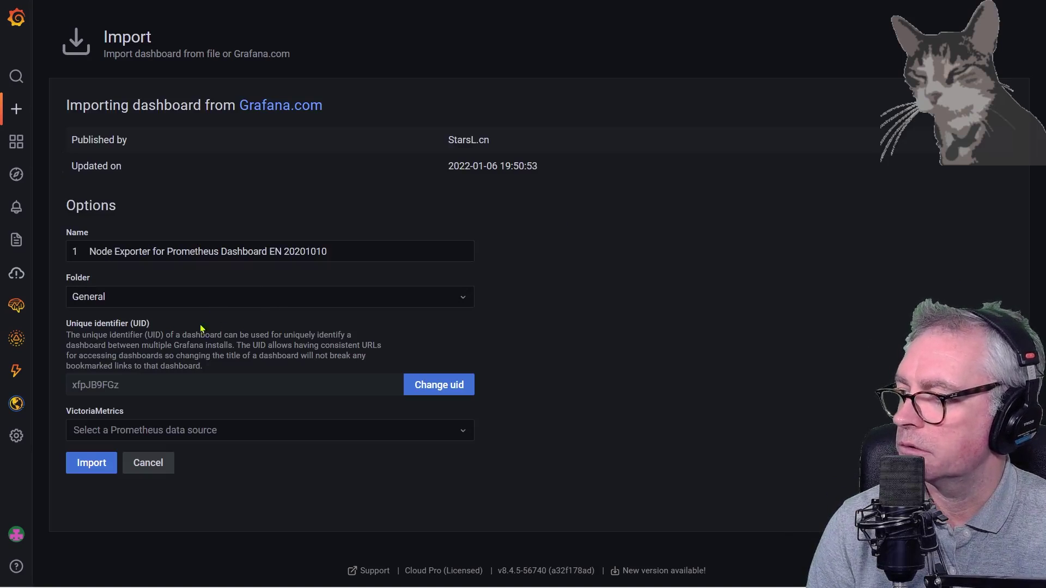
click(182, 439)
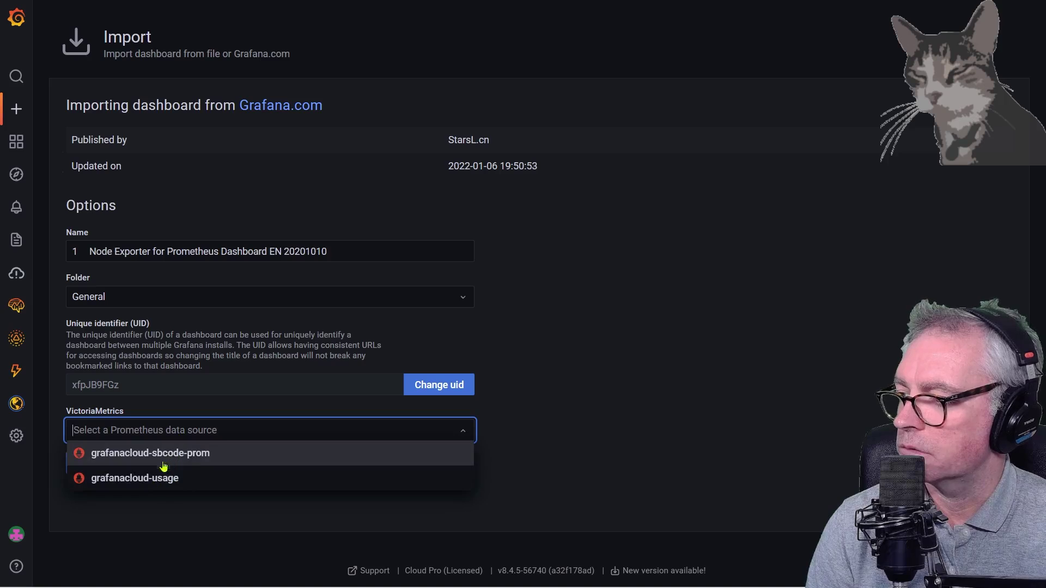
click(173, 455)
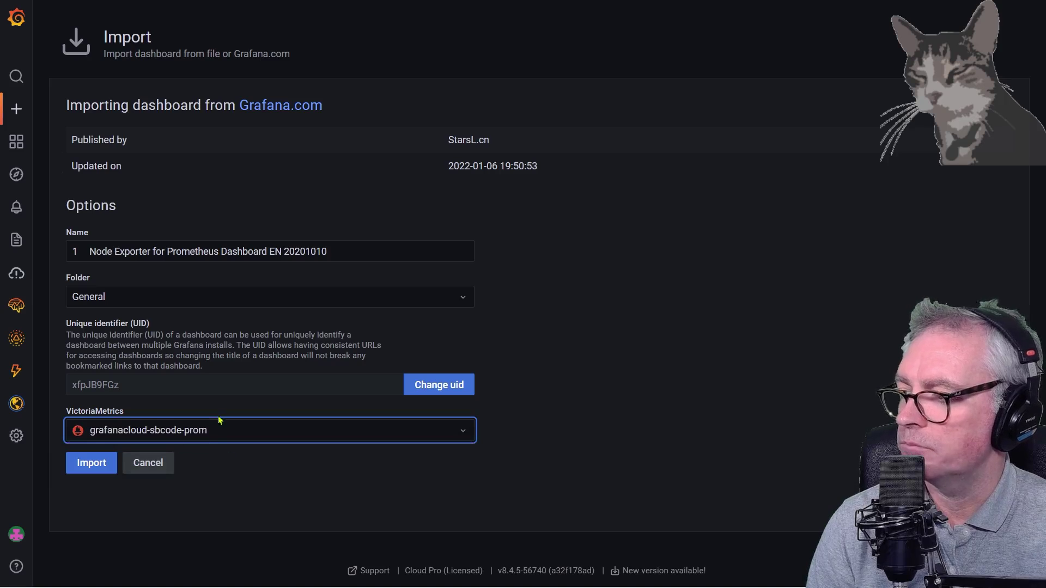
click(90, 468)
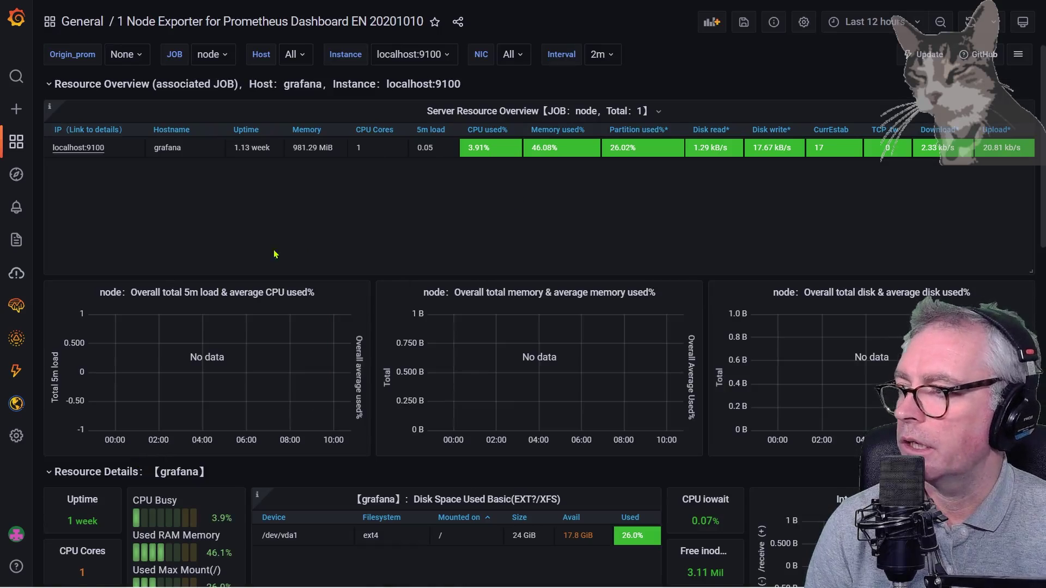
Set the Node Exporter dashboard to Last 5 minutes, review the panels, then return home
scroll(754, 294, down, 4)
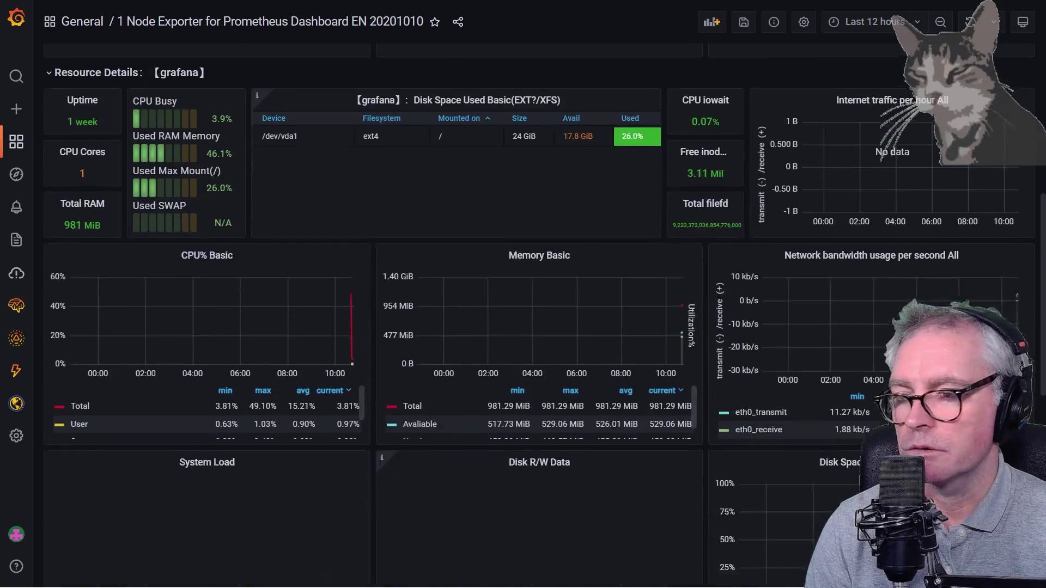
scroll(639, 430, up, 4)
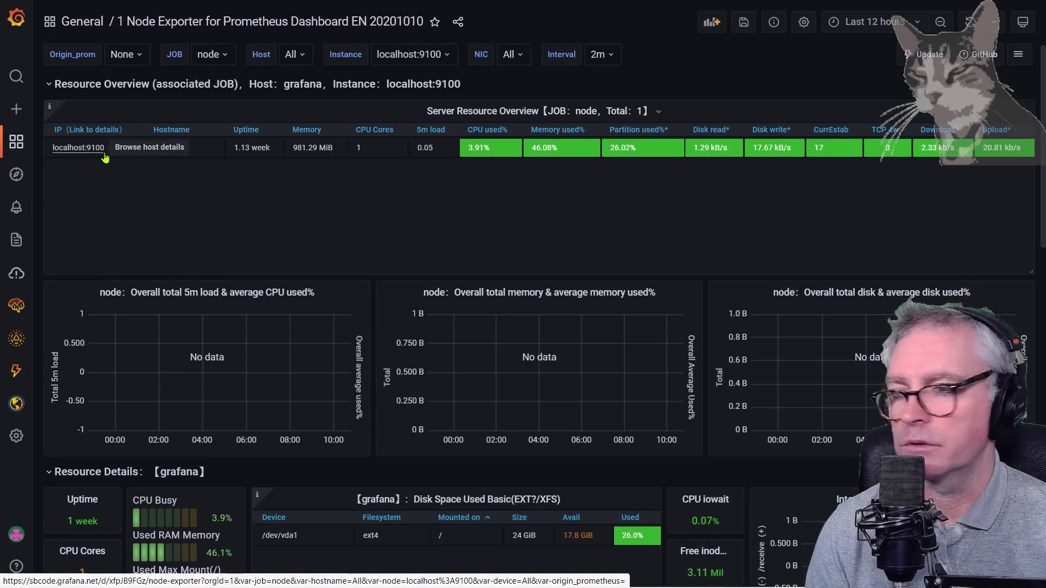
click(874, 21)
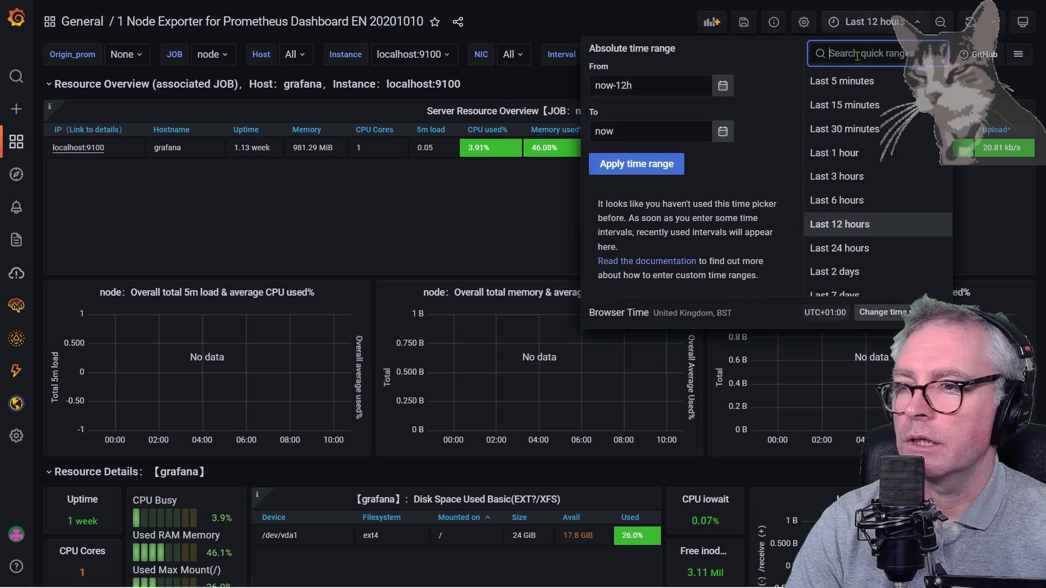
click(854, 80)
scroll(850, 114, down, 7)
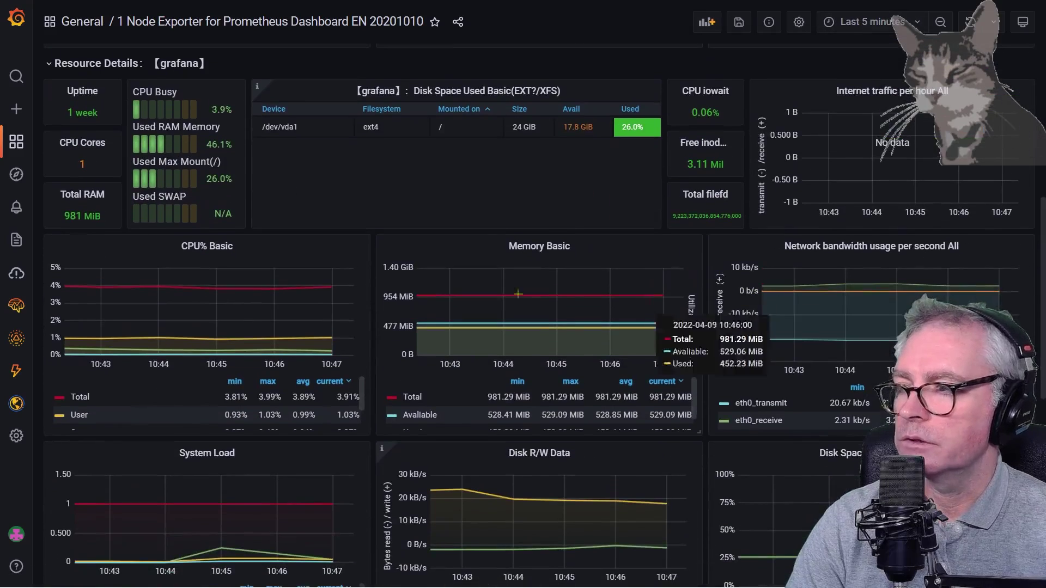
scroll(659, 381, up, 7)
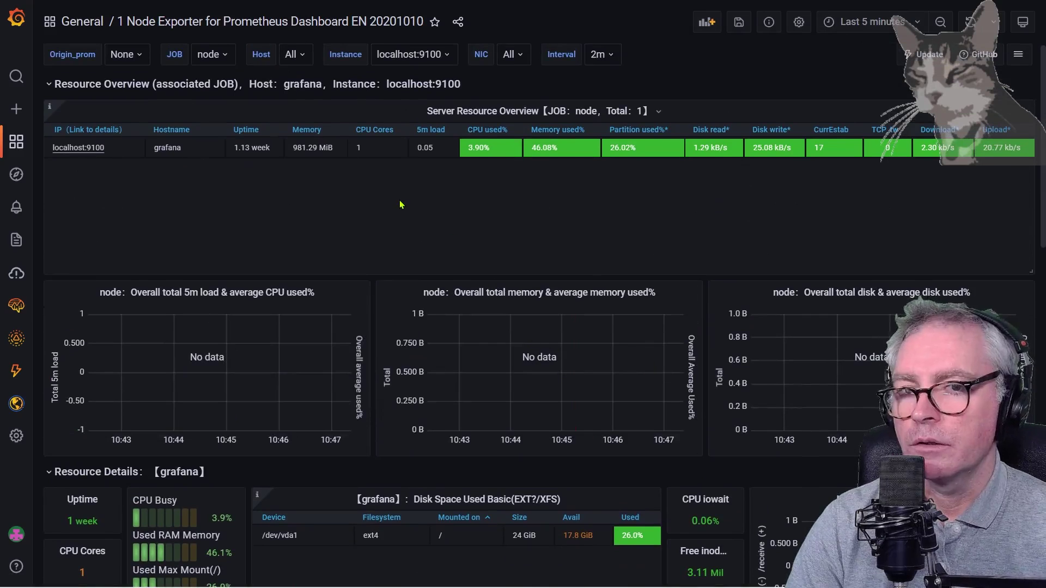
click(16, 18)
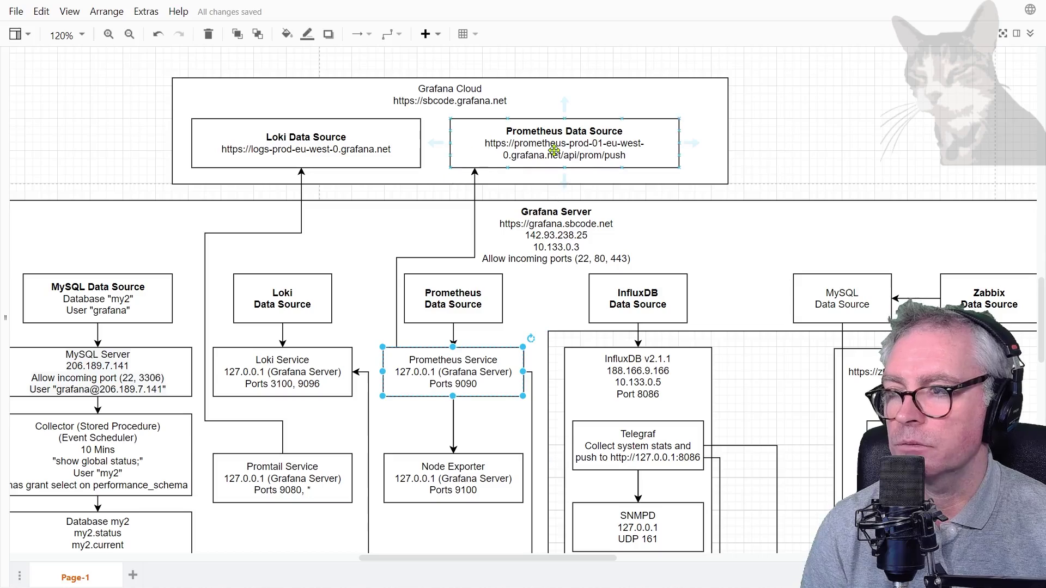
Point out the Prometheus Data Source box and the Grafana Cloud container in the architecture diagram
click(497, 150)
click(458, 101)
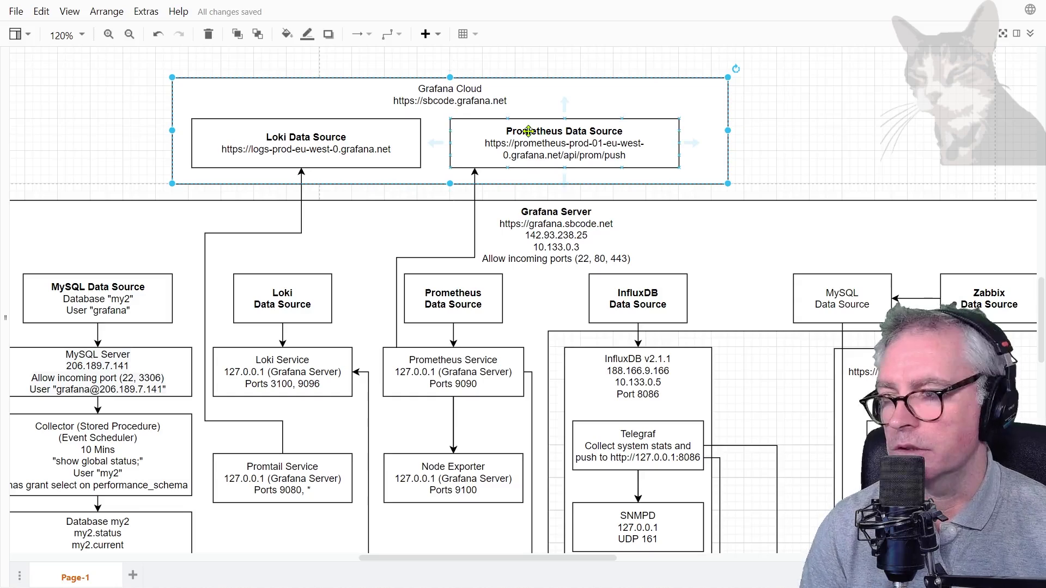
click(547, 231)
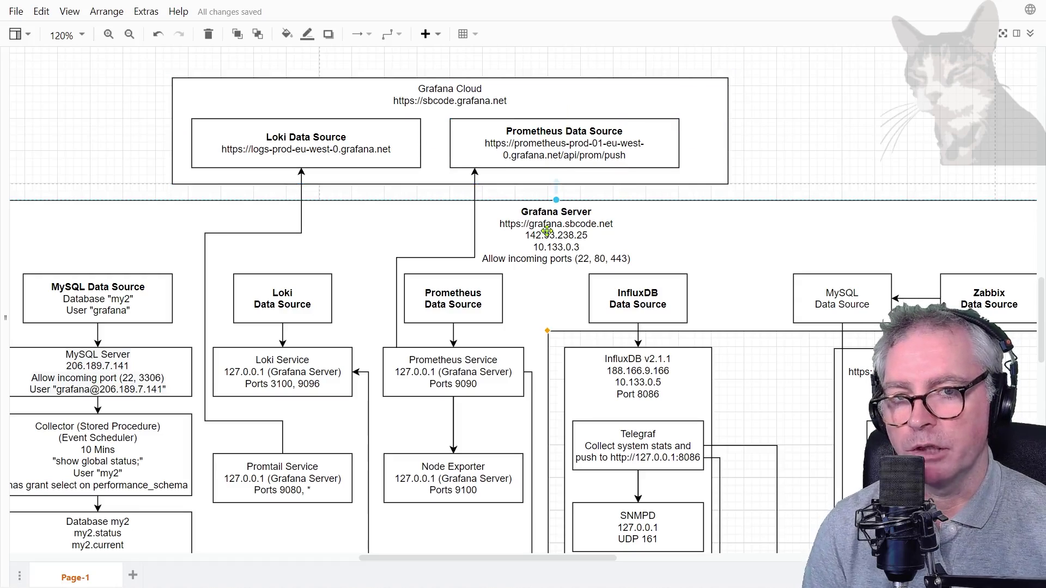
click(438, 98)
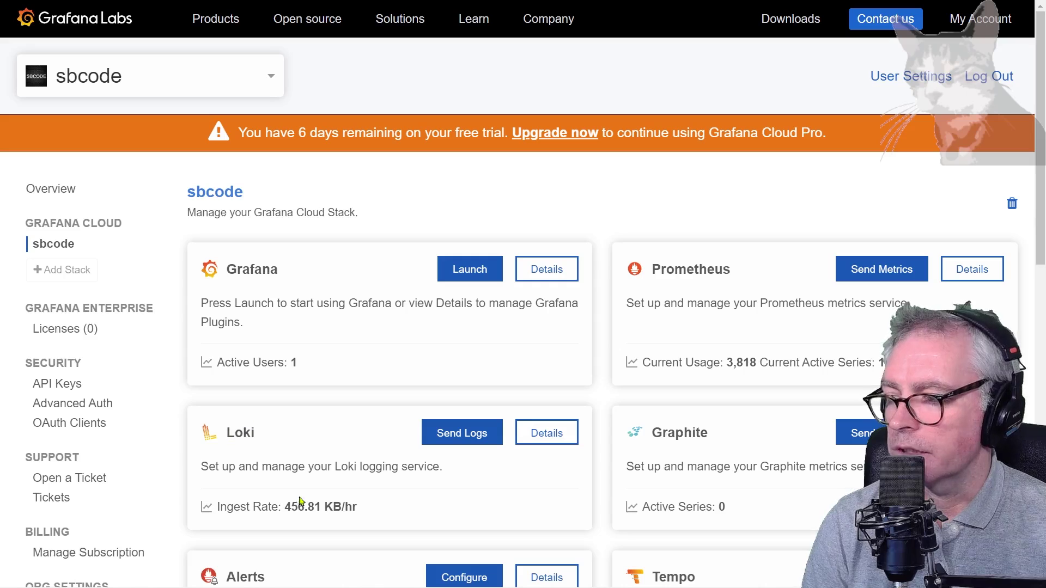
Highlight the Loki ingest rate on the stack portal, then reload the Grafana Cloud home page
drag(285, 507, 354, 509)
click(623, 359)
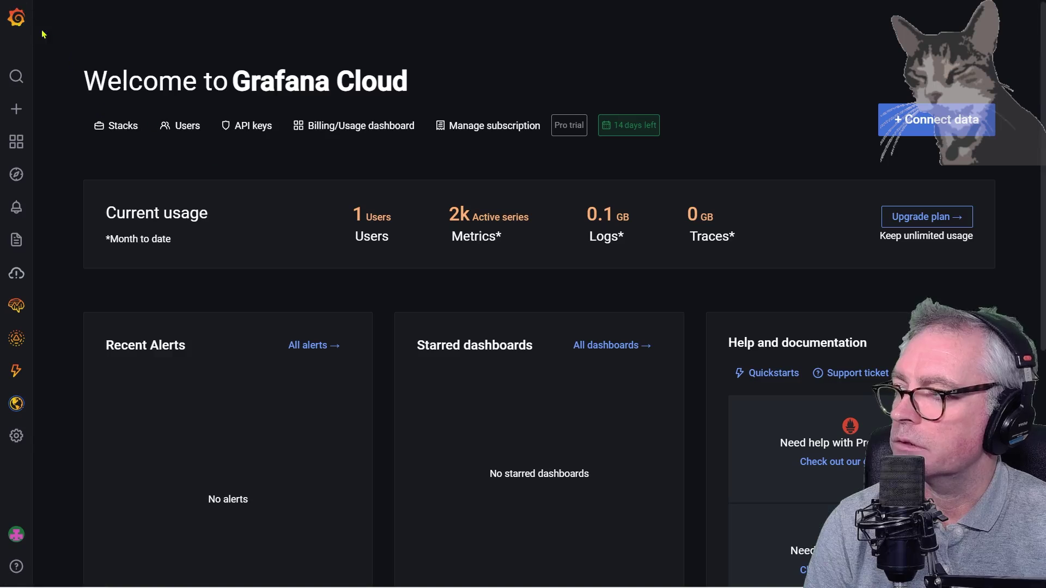
click(17, 22)
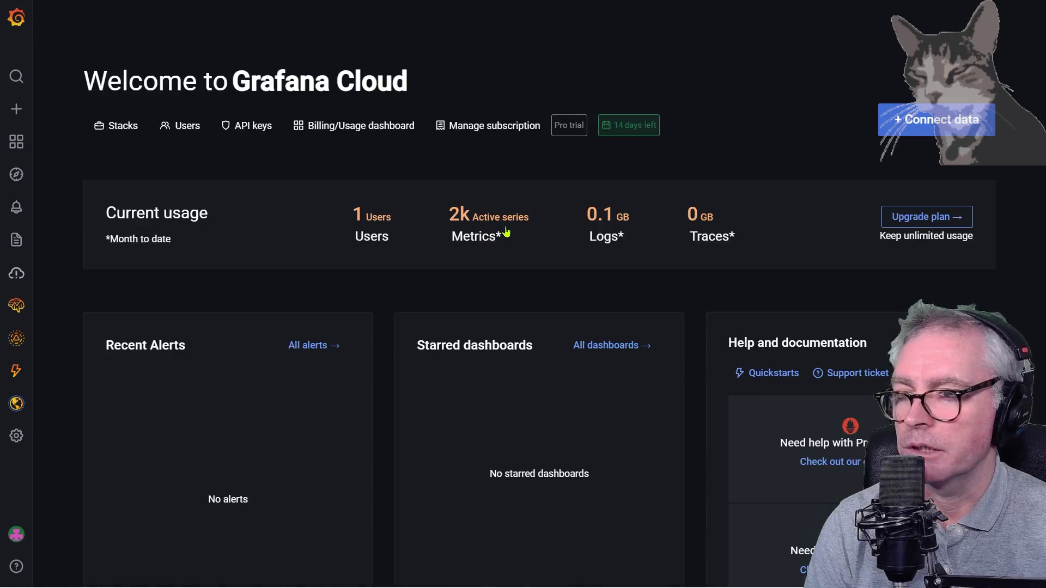